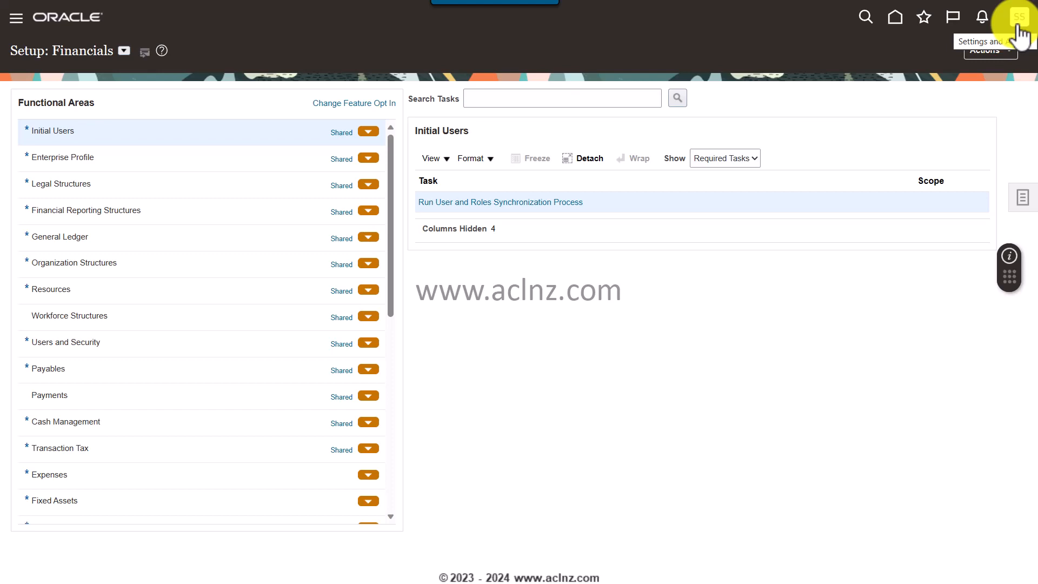
Search the tasks in Setup and Maintenance for "Manage Data Role and Security Profiles" and open that task
click(1019, 22)
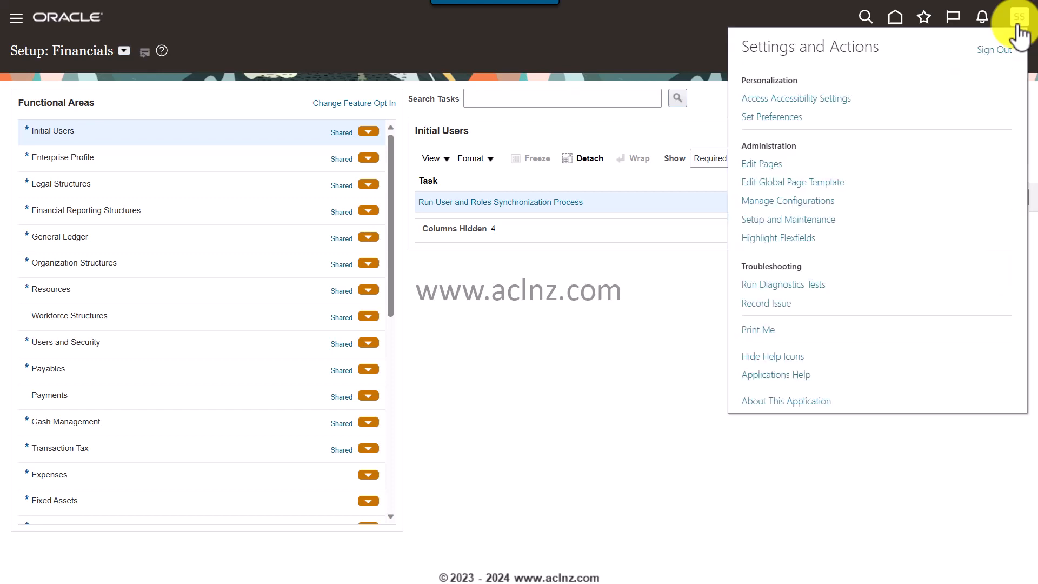
click(821, 226)
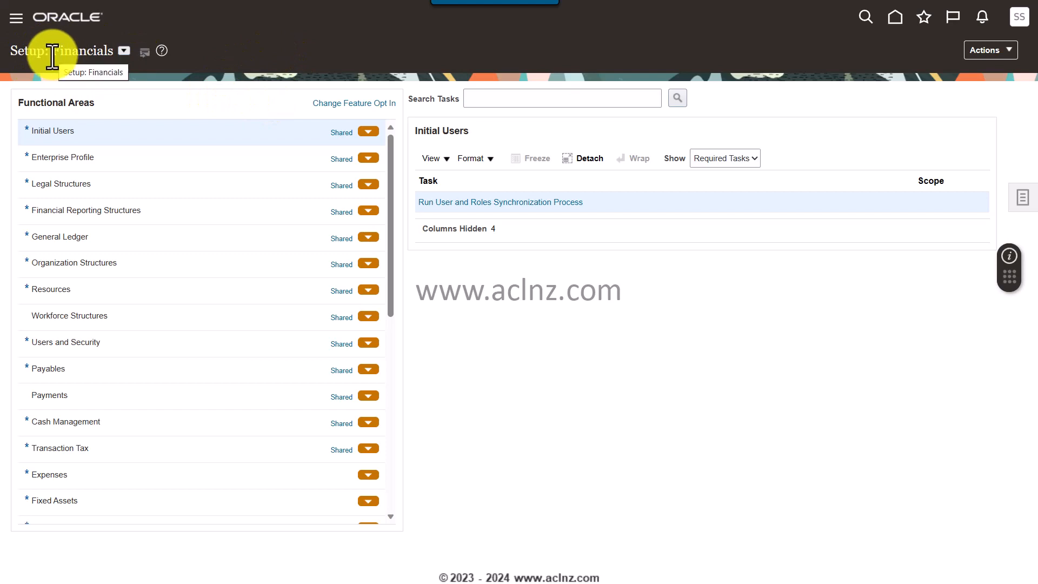
click(493, 98)
text(Manage Data Role and Security Profiles)
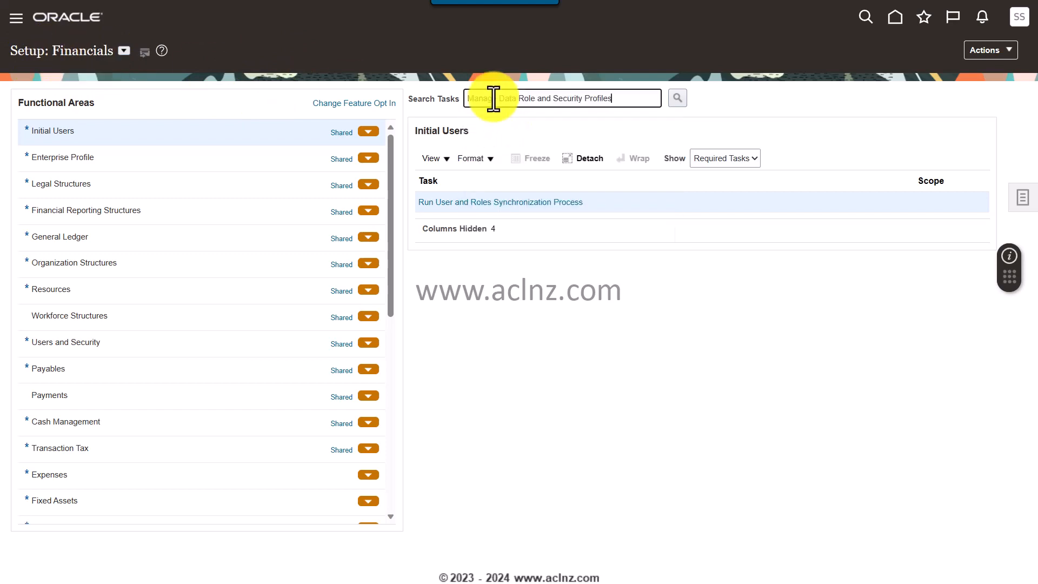
click(678, 99)
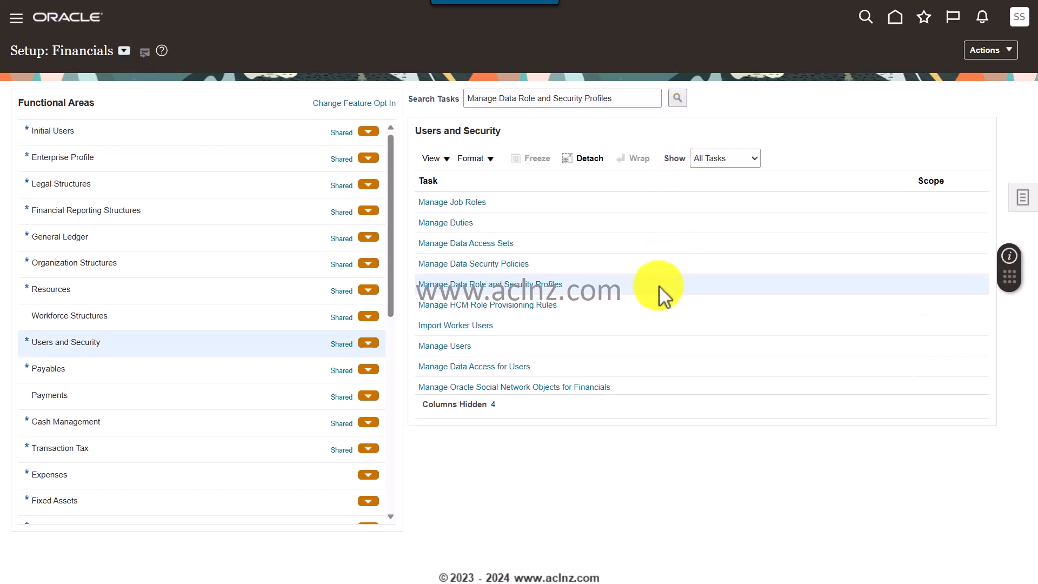
click(468, 285)
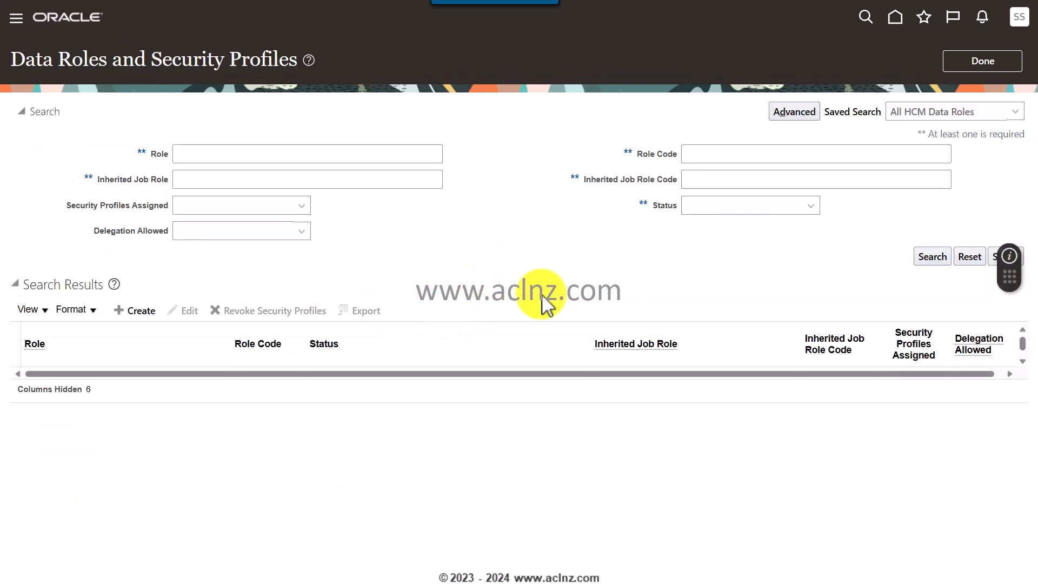
Start creating a data role and name it Orange_HR_Specialist_Role
click(137, 309)
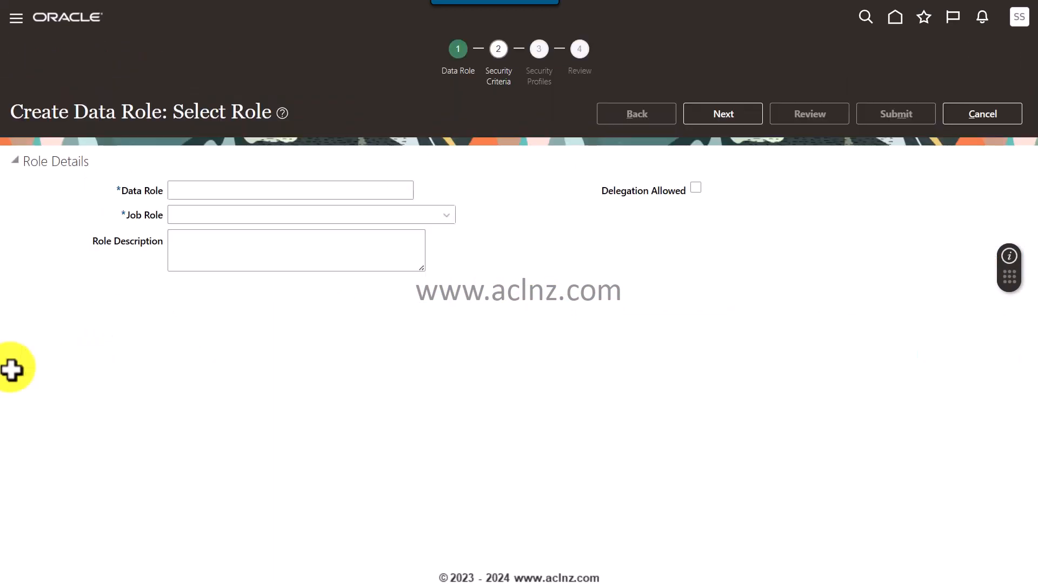
click(199, 191)
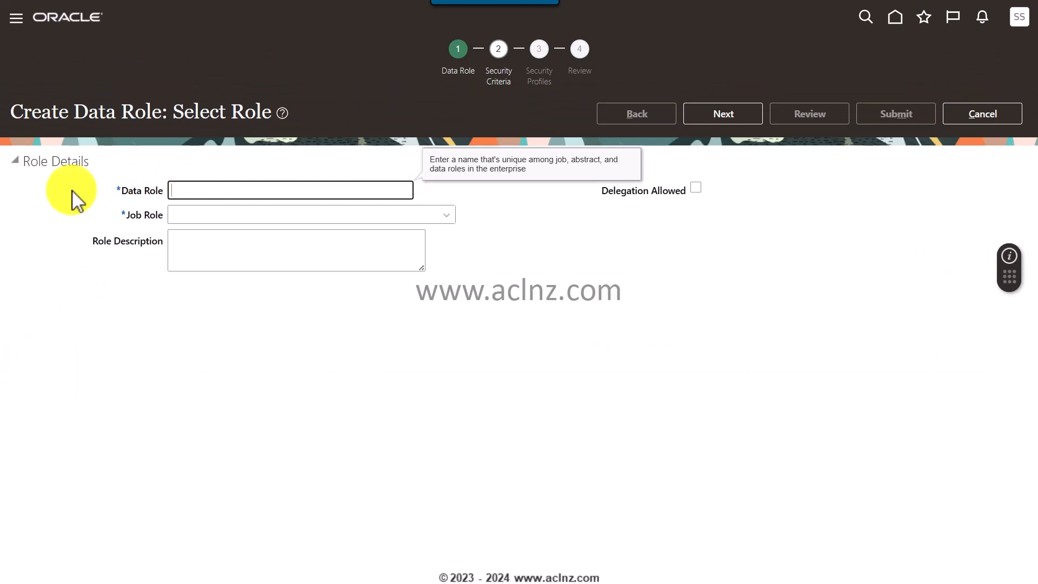
text(Oranage_HR_Speciali)
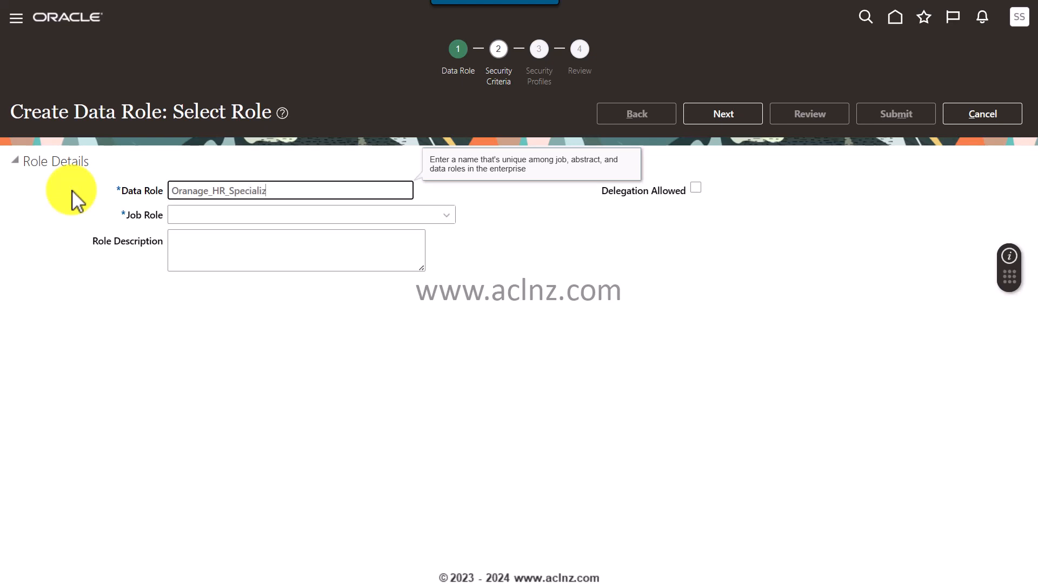
text(st_Role)
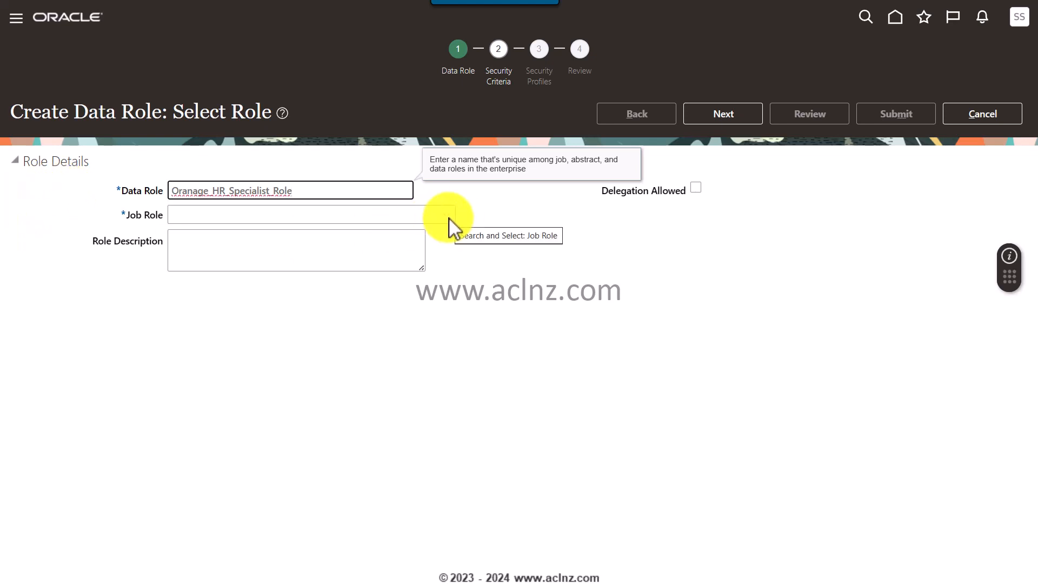
click(190, 192)
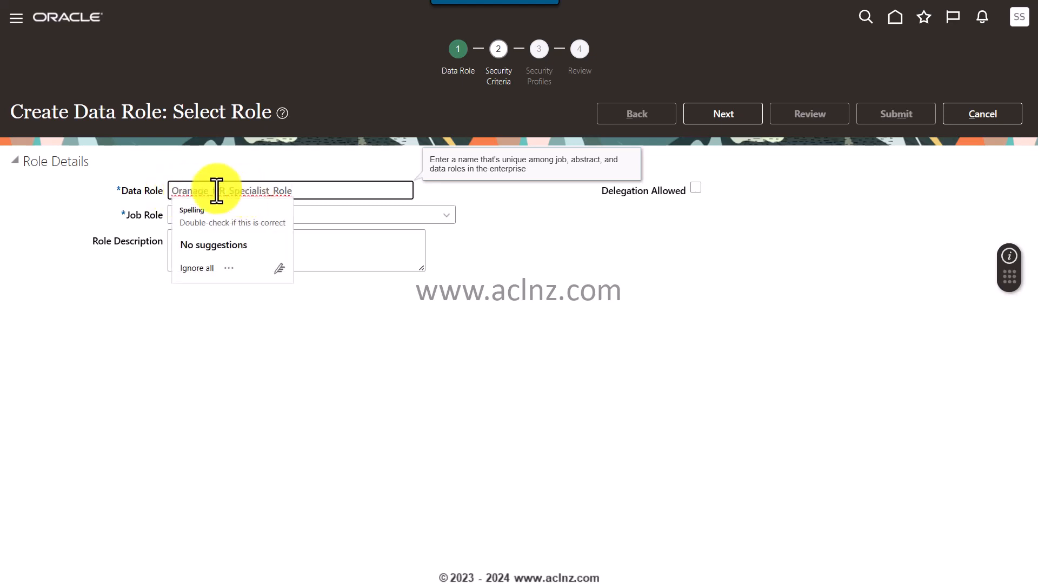
key(Delete)
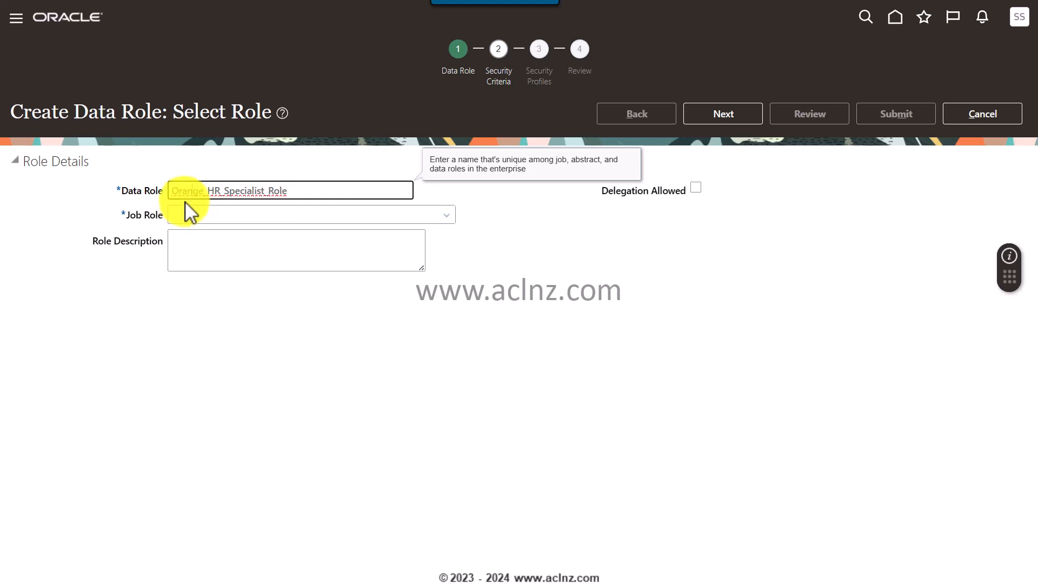
Search the available job roles for the role name "Human Resources Sp"
click(447, 216)
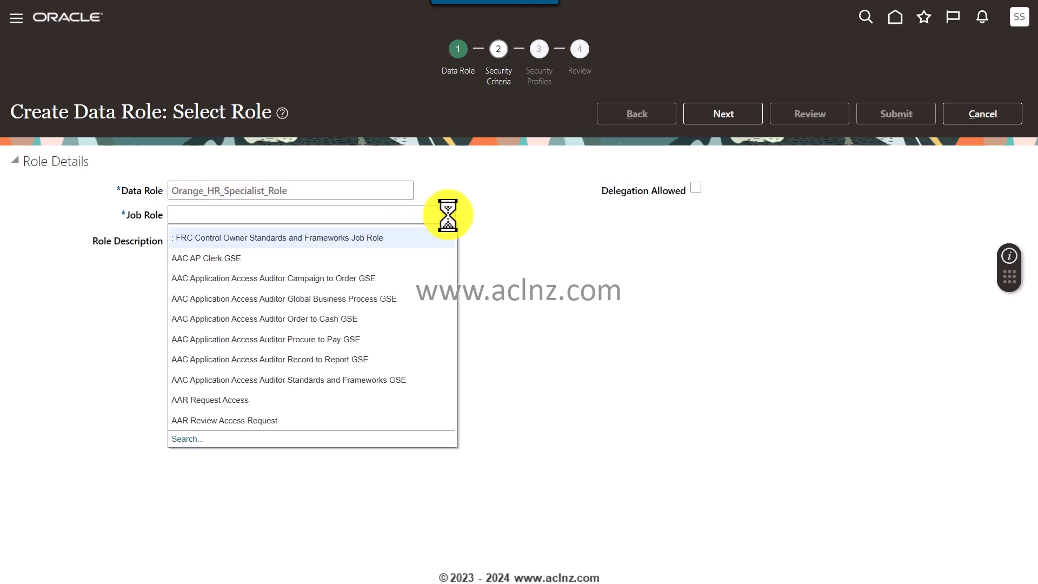
click(189, 439)
click(339, 260)
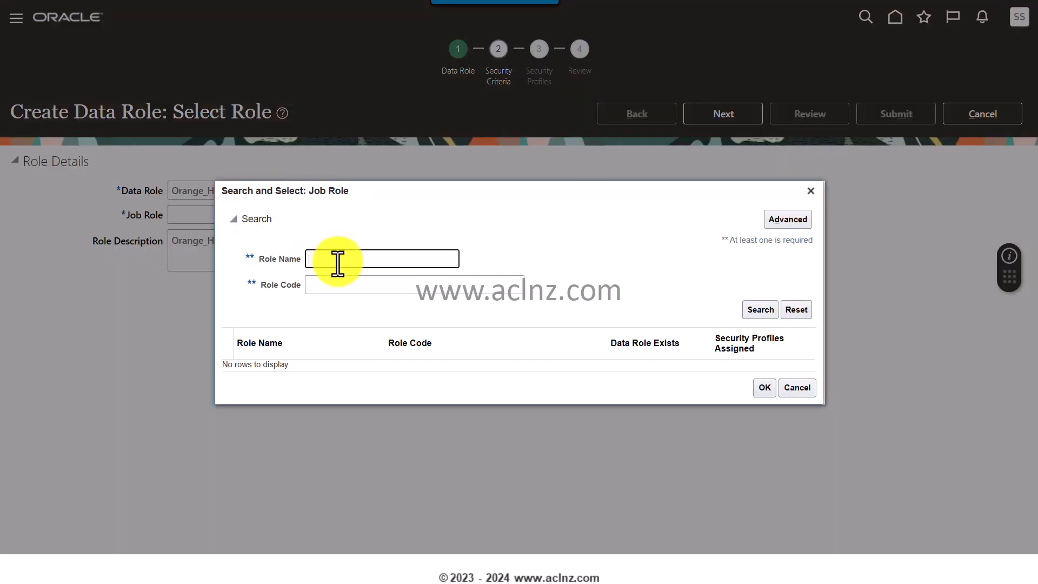
text(Human)
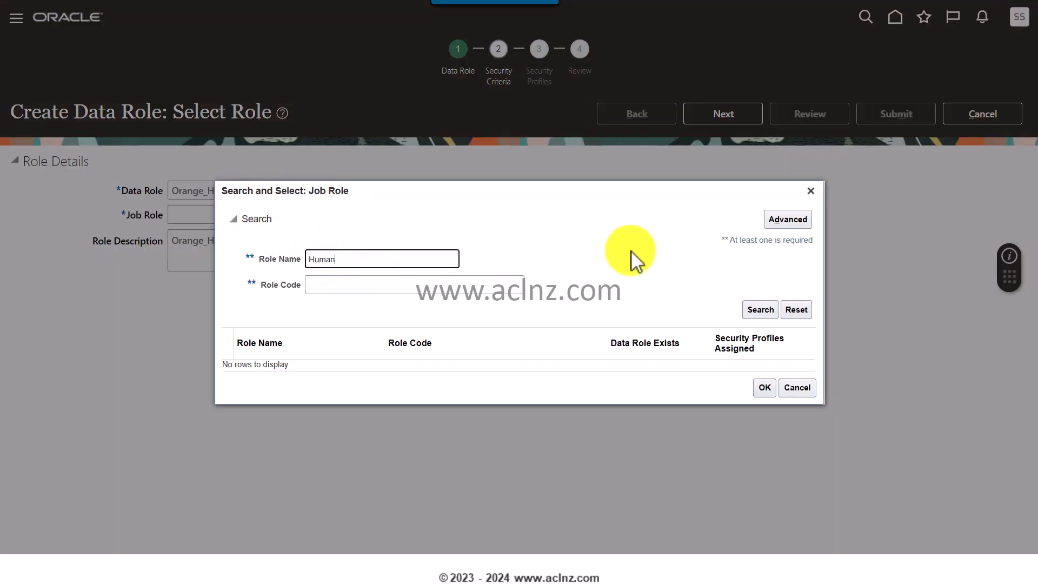
text( Resources Sp)
click(760, 311)
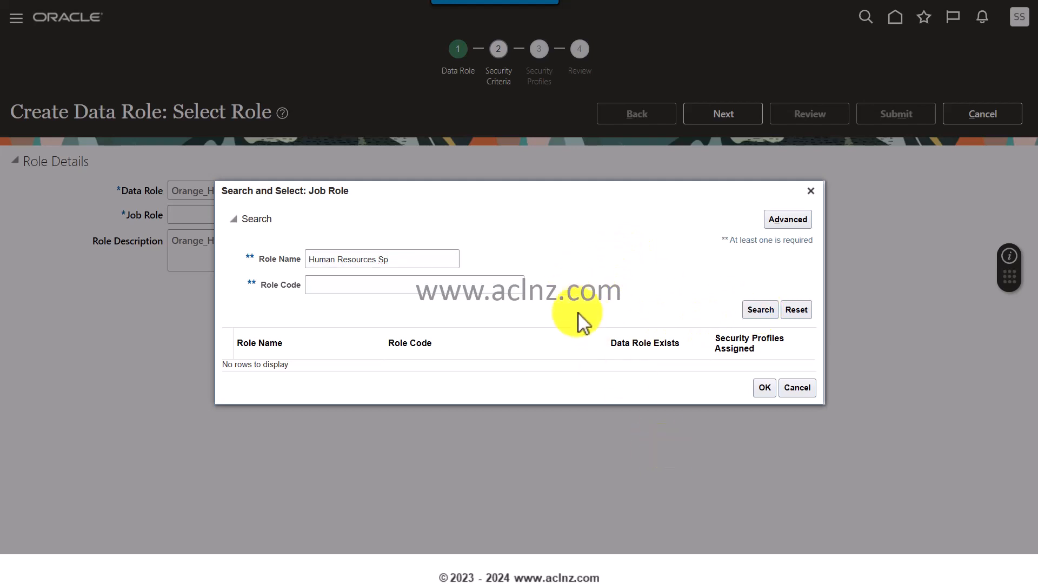
Search job roles by the name "Human" and assign Human Resource Specialist with code PER_HUMAN_RESOURCE_SPECIALIST_JOB
drag(335, 260, 561, 278)
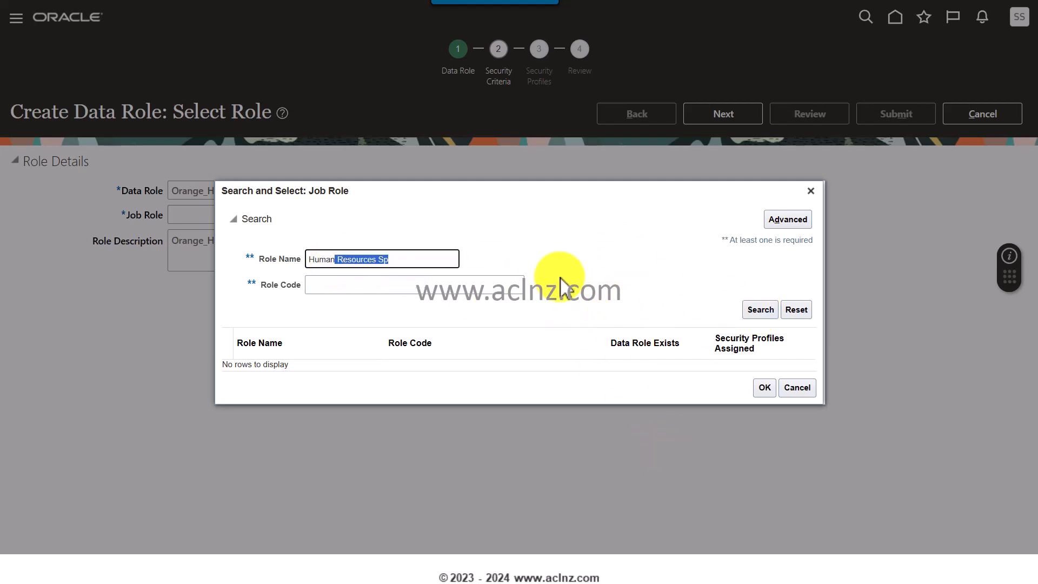
key(BackSpace)
click(764, 311)
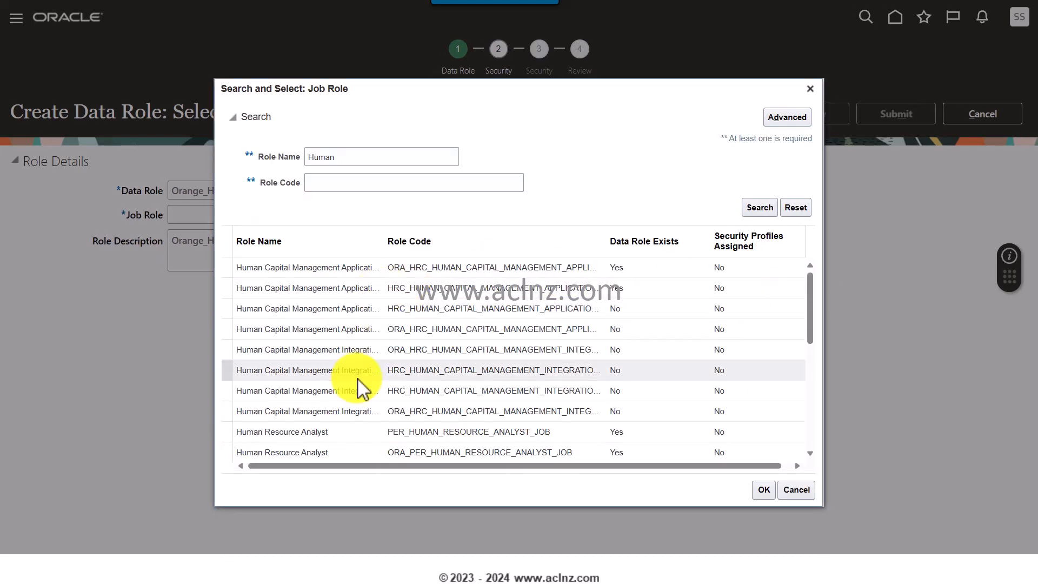
scroll(387, 372, down, 3)
scroll(386, 372, down, 2)
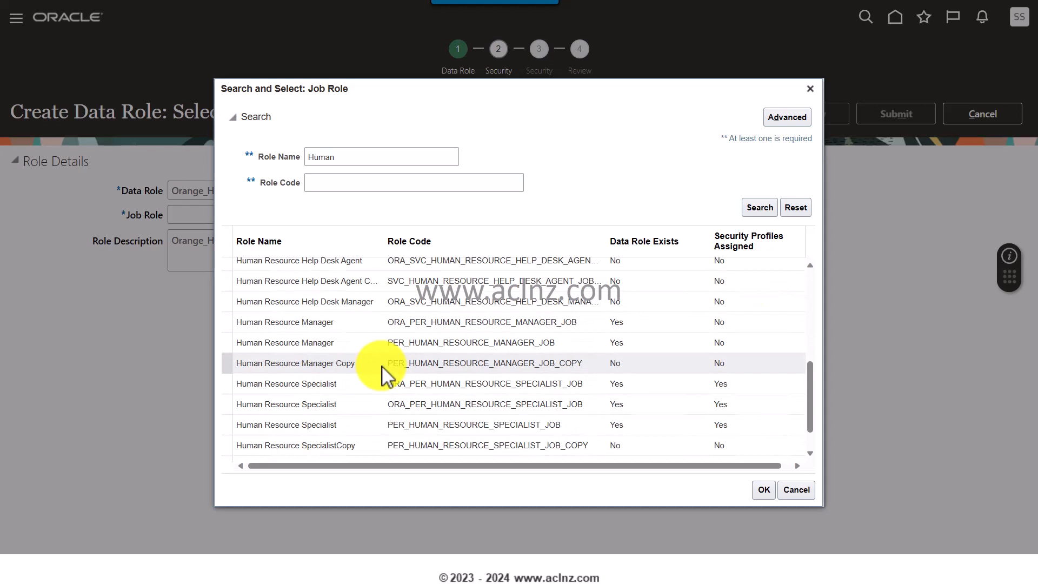
click(331, 427)
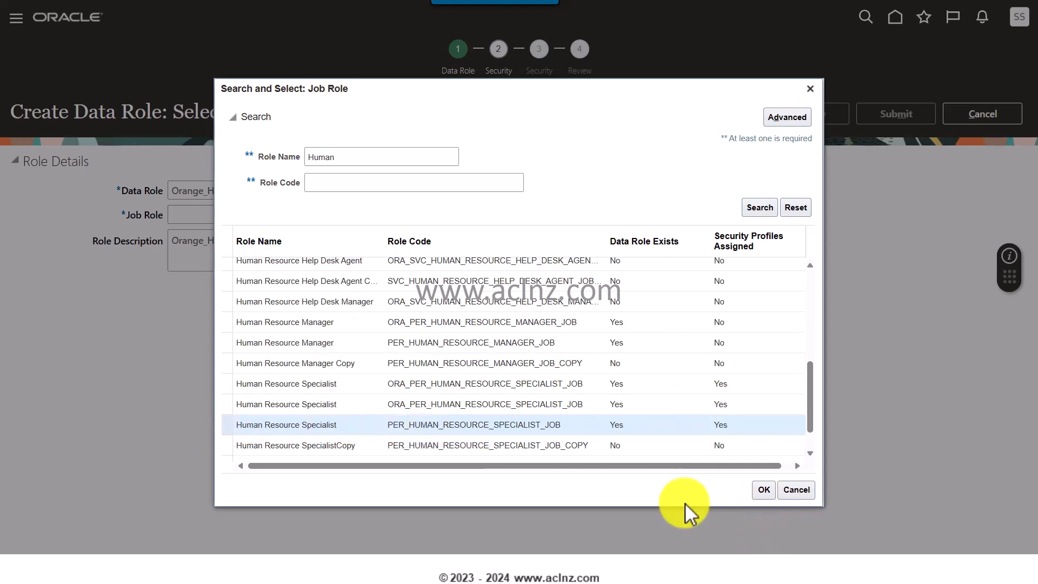
click(763, 490)
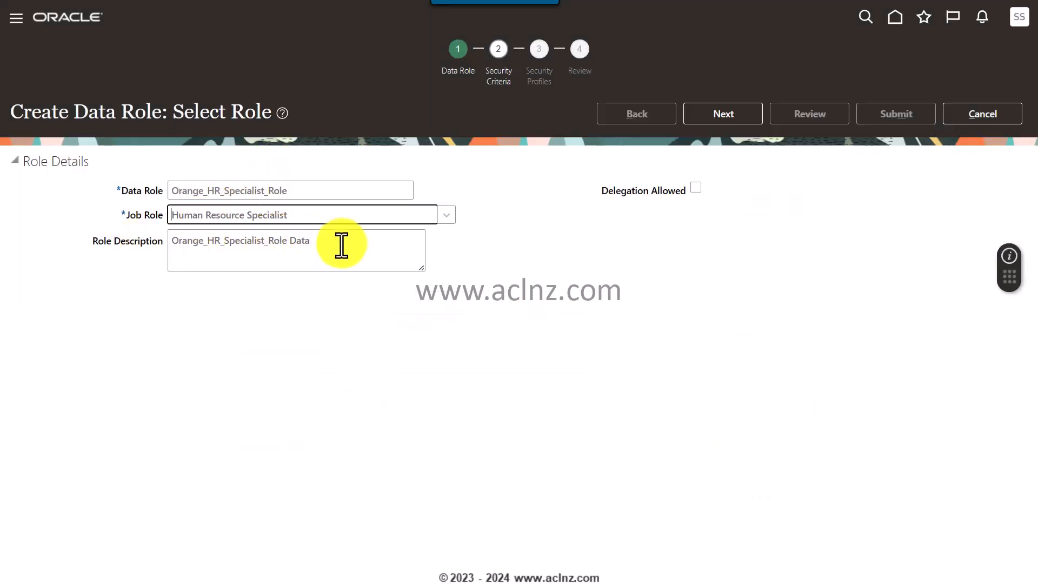
Complete the role description as "Orange_HR_Specialist_Role Data Role" and continue to the security criteria, accepting the warnings
click(408, 250)
text(Role)
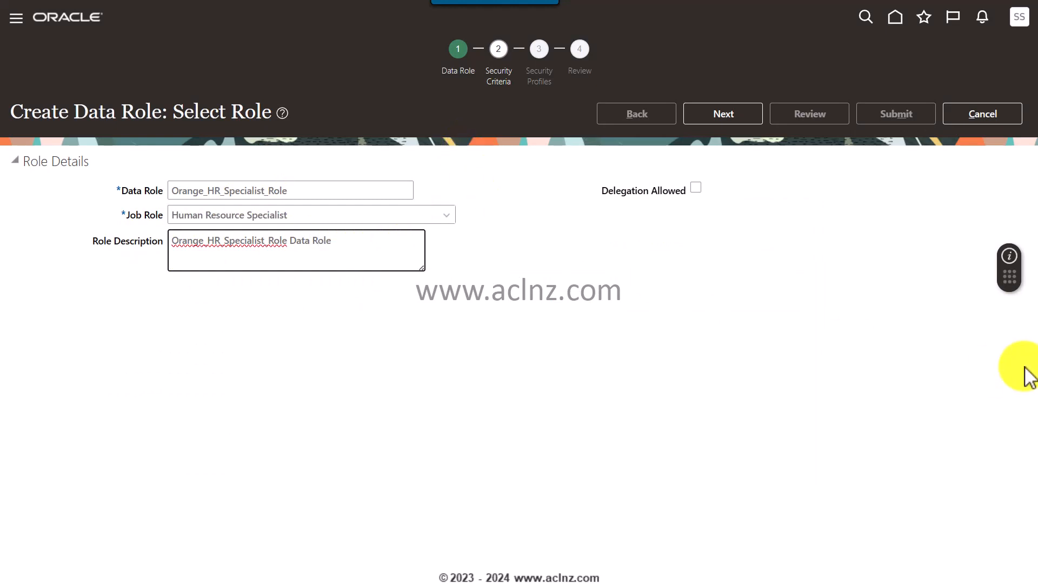
click(732, 114)
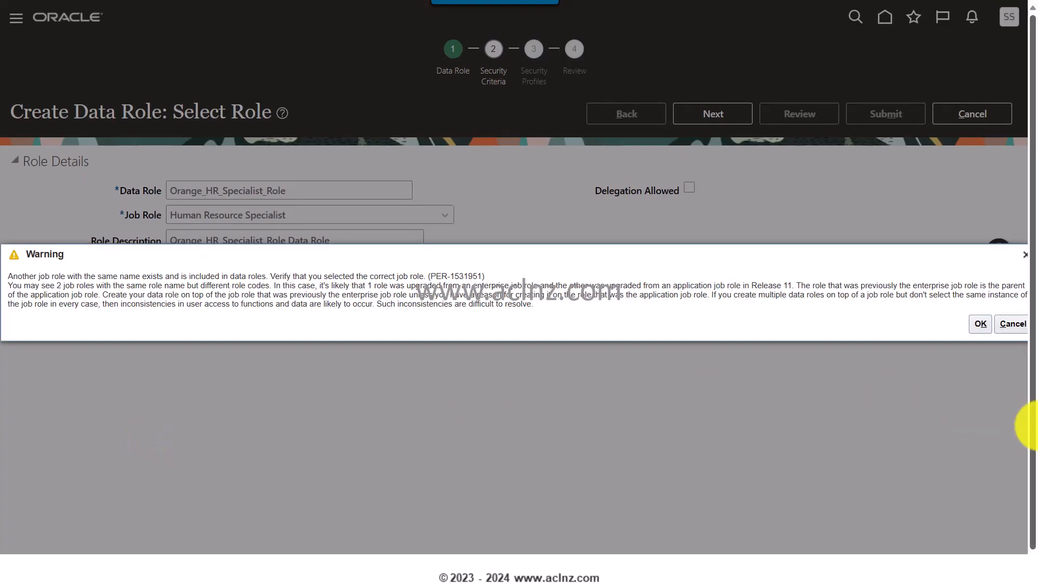
click(980, 324)
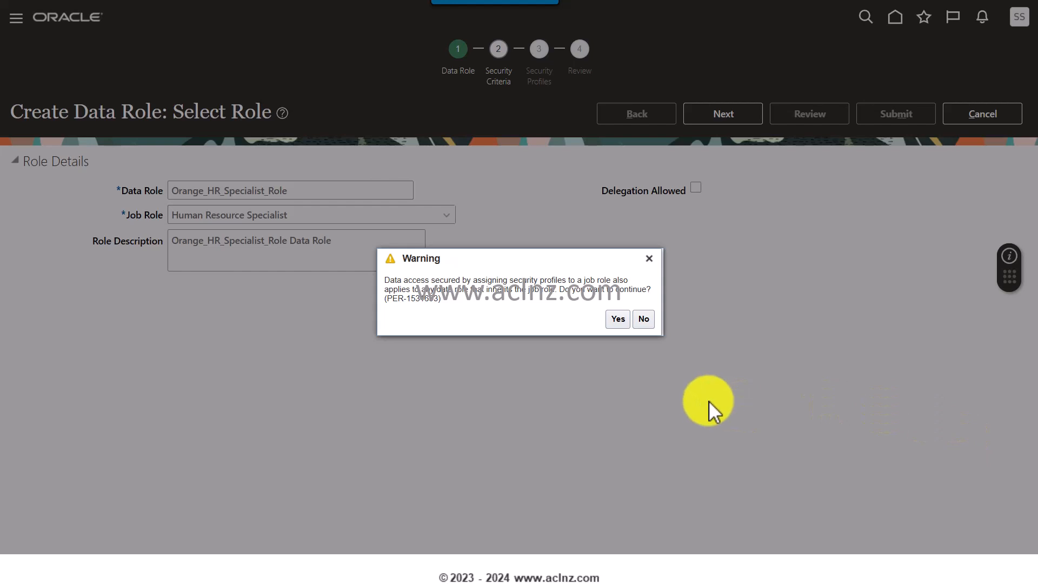
click(618, 319)
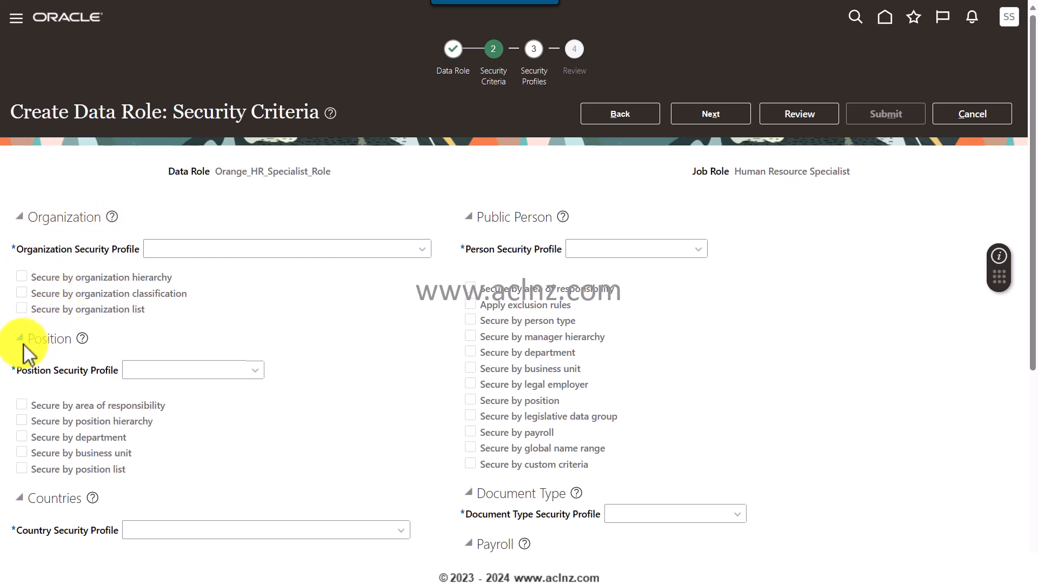
Set the organization security profile to View All Organizations
scroll(205, 366, down, 3)
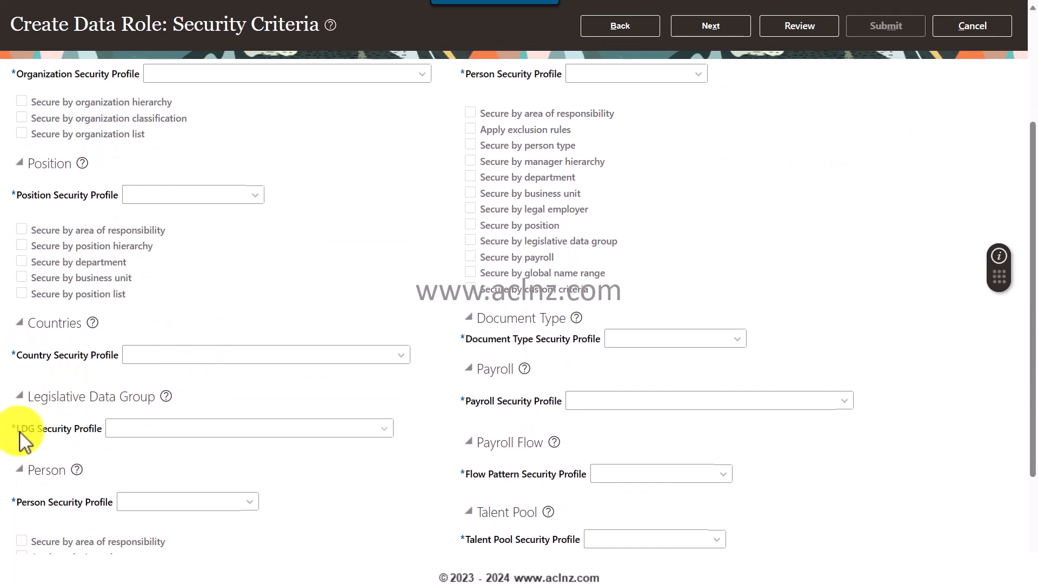
scroll(41, 462, down, 2)
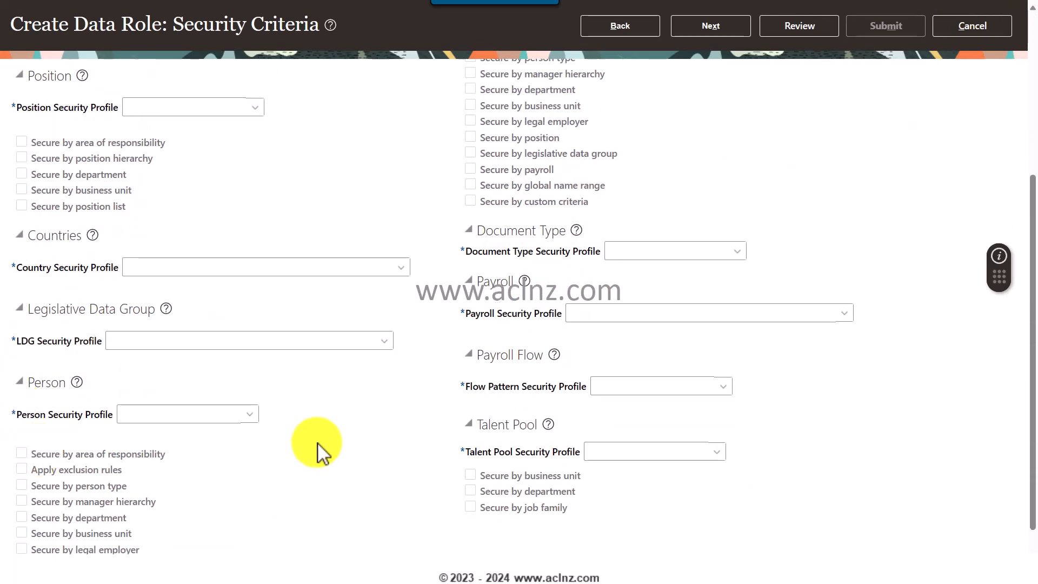
scroll(317, 453, up, 5)
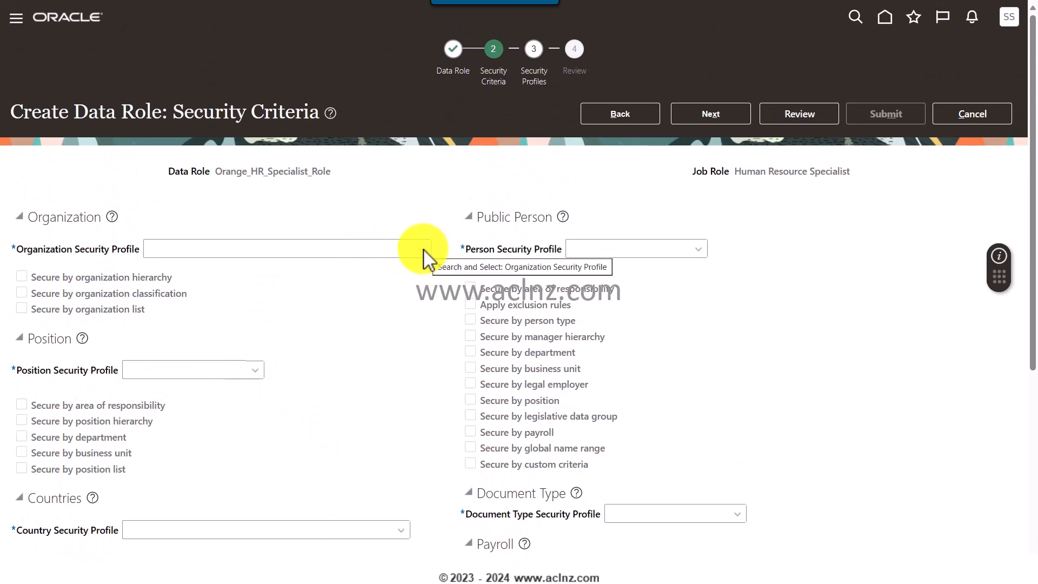
click(425, 249)
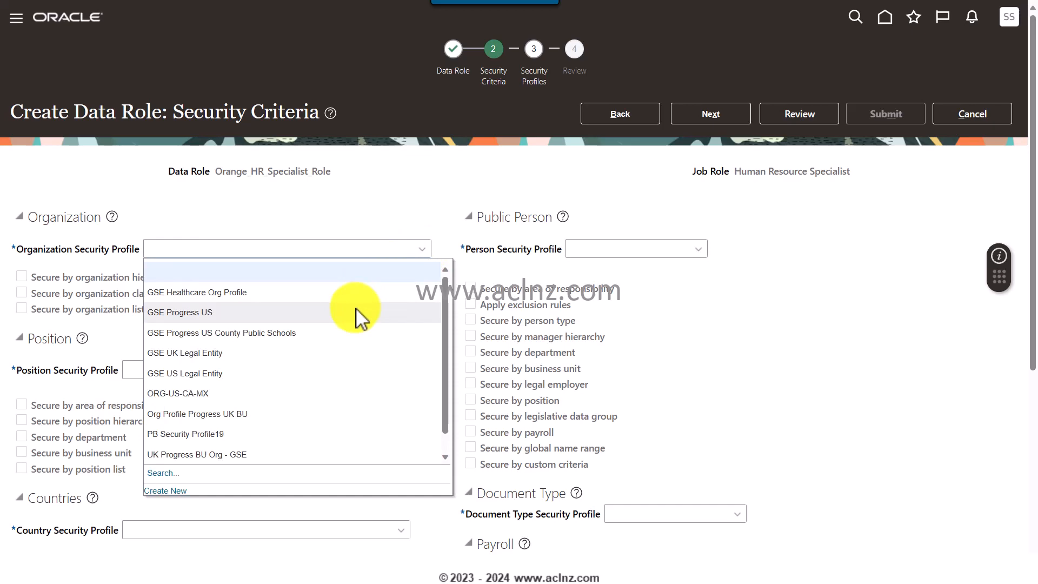
scroll(361, 319, down, 3)
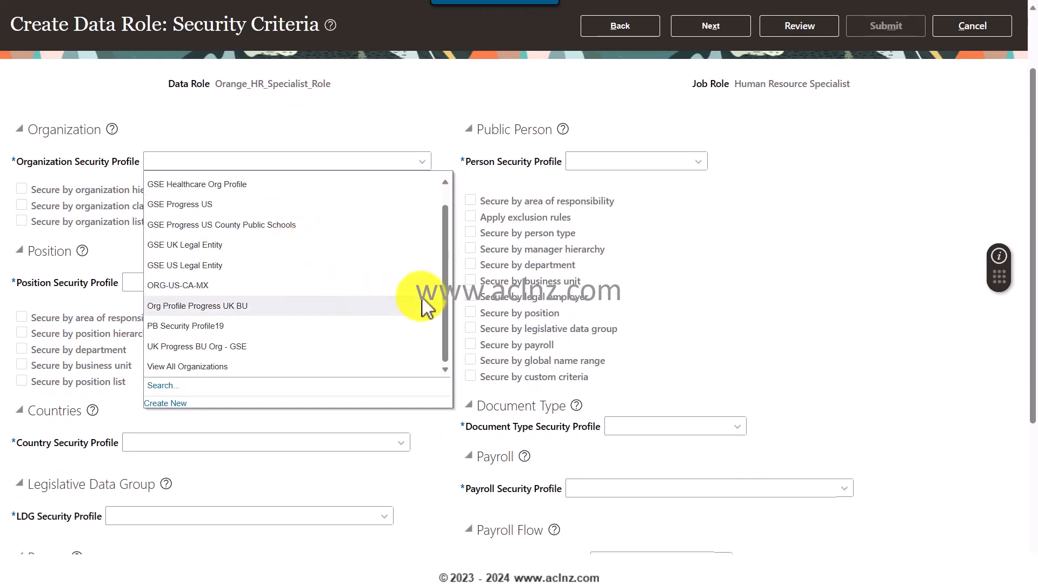
click(186, 366)
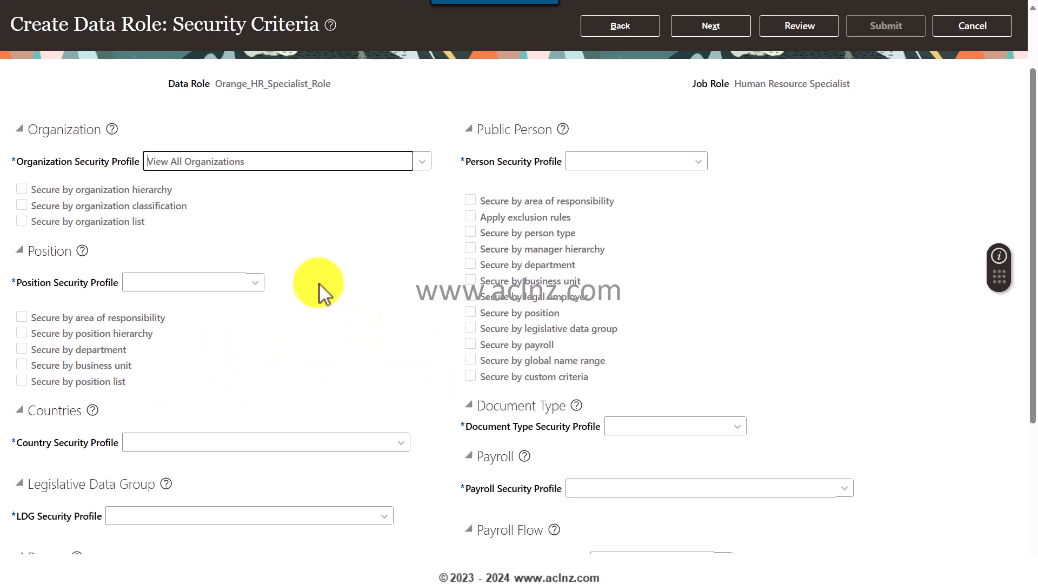
Set the position security profile to View All Positions
scroll(359, 281, up, 2)
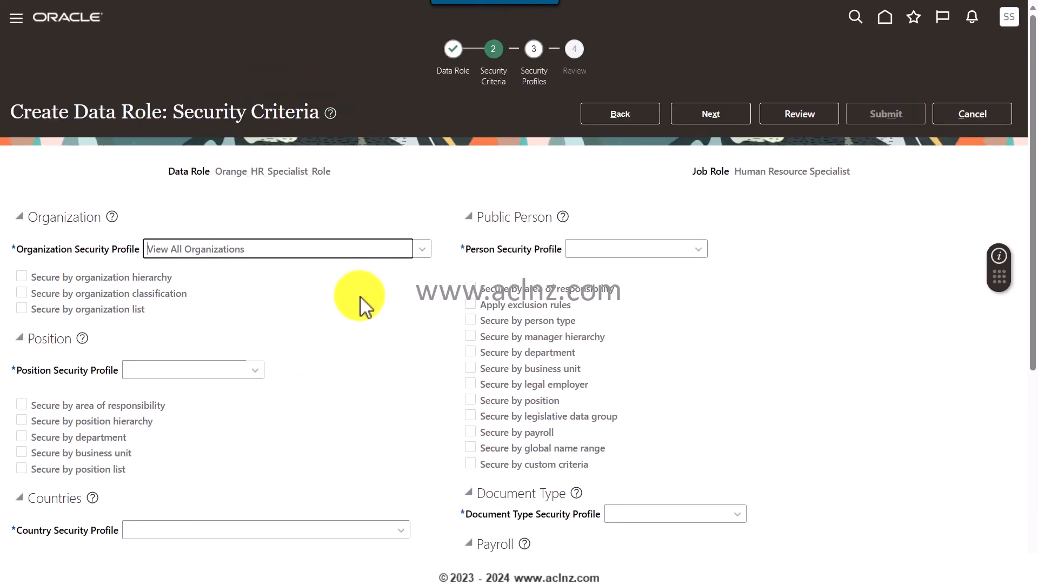
scroll(361, 288, down, 2)
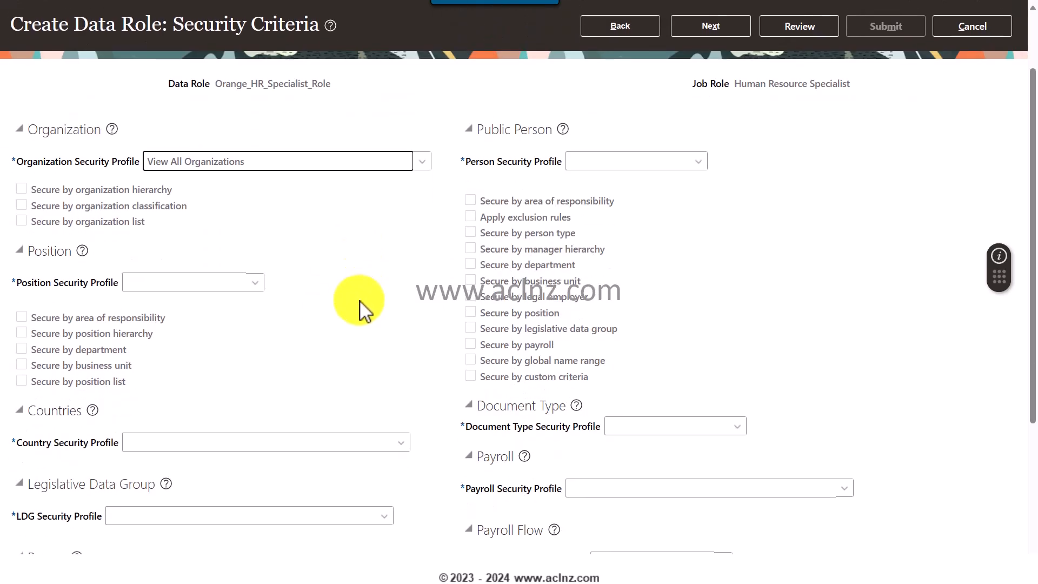
click(260, 283)
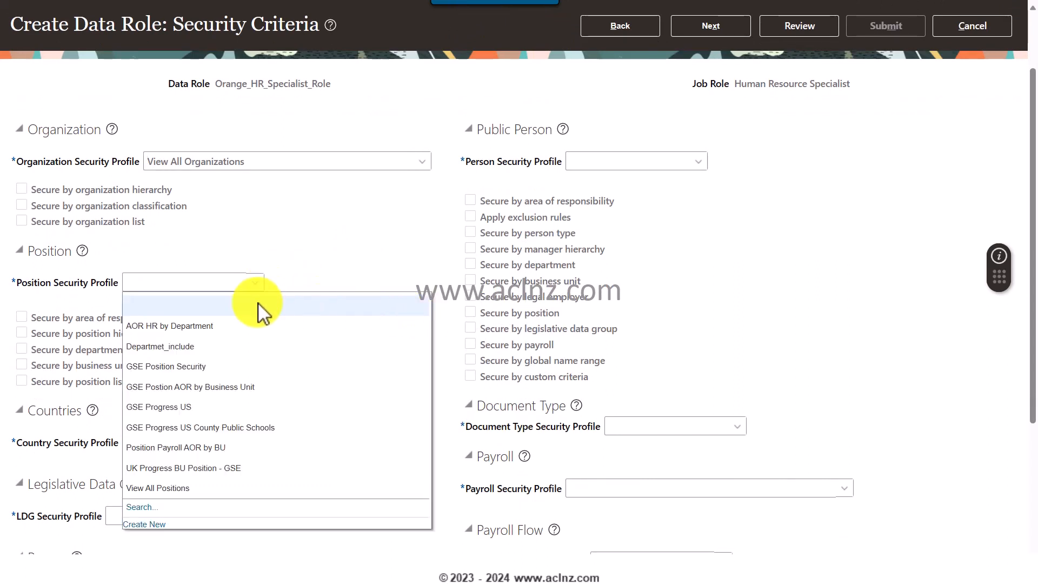
click(173, 488)
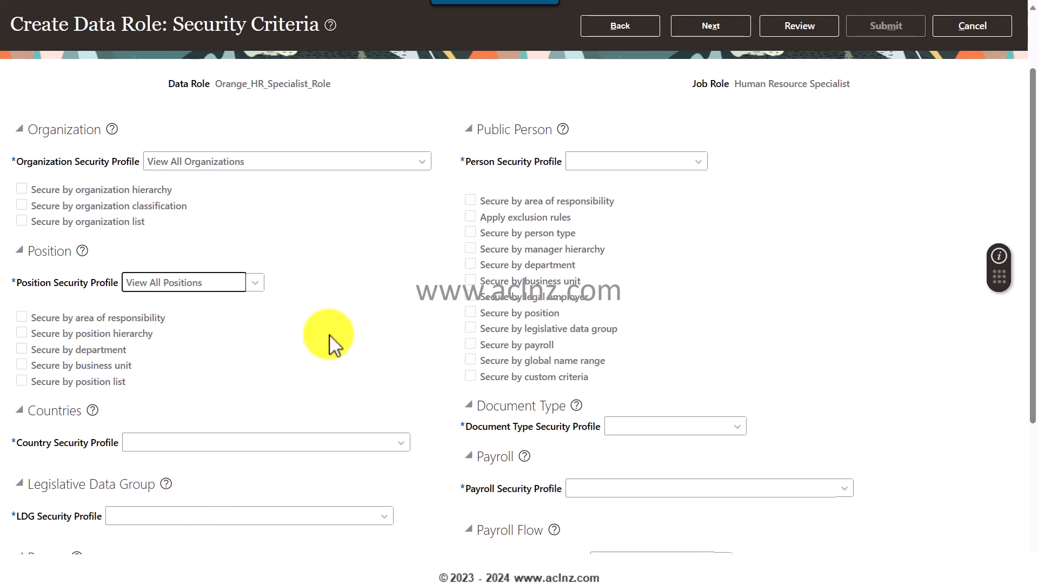
scroll(345, 344, down, 1)
scroll(345, 345, down, 1)
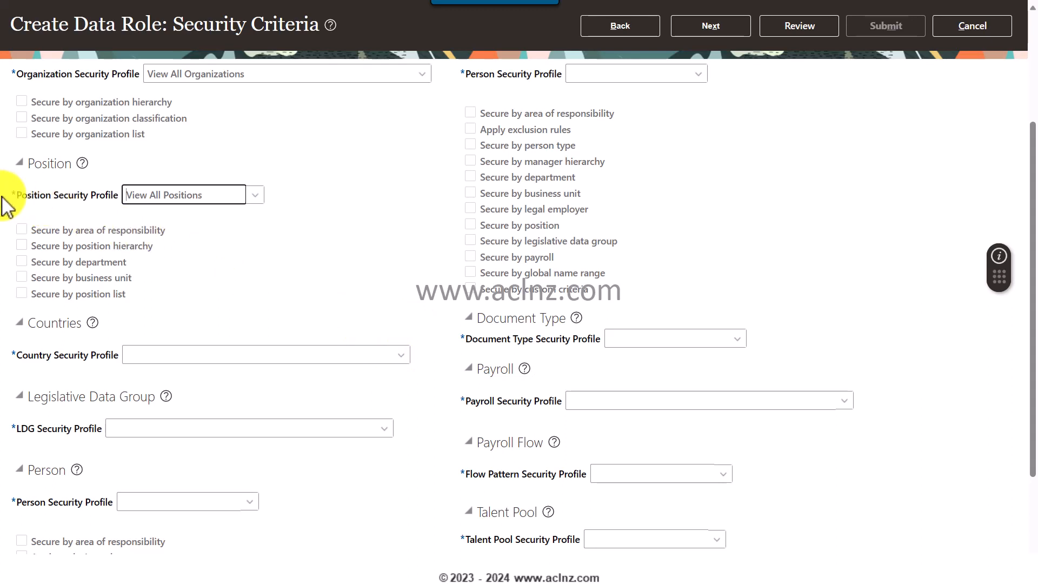
Set the country security profile to View All Countries and the LDG security profile to View All Legislative Data Groups
click(401, 355)
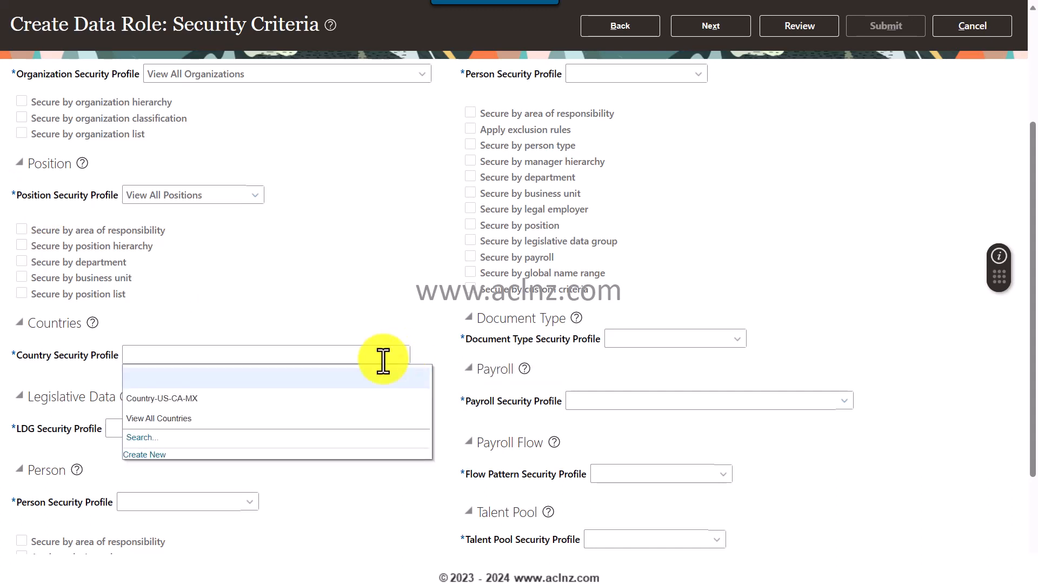
click(186, 419)
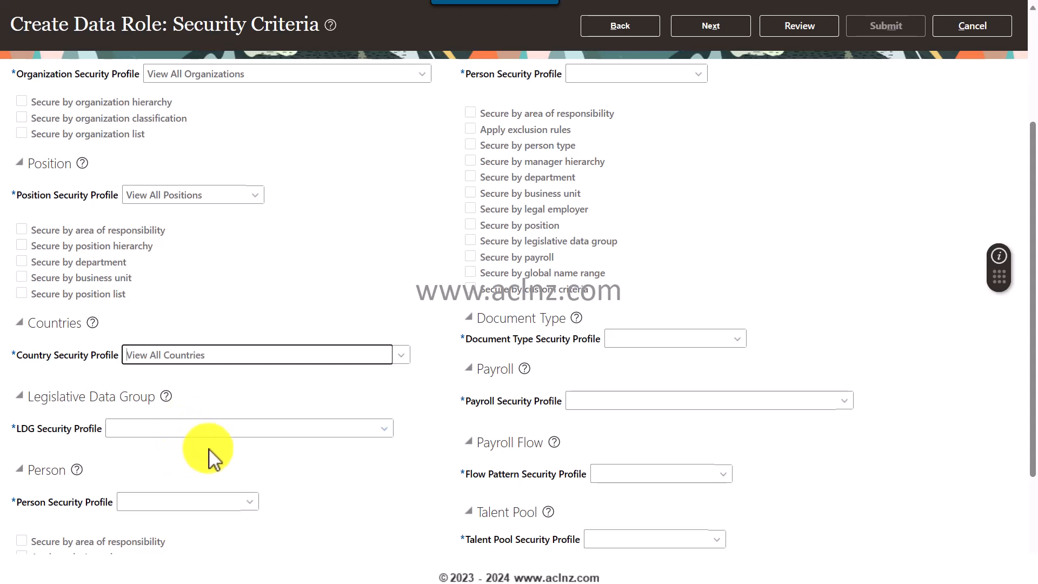
click(386, 428)
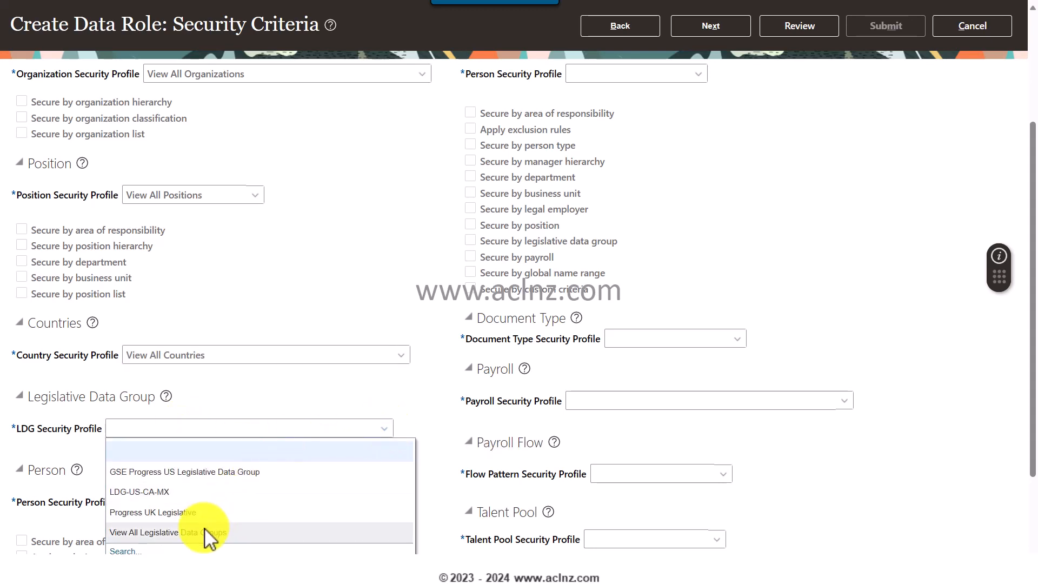
click(204, 533)
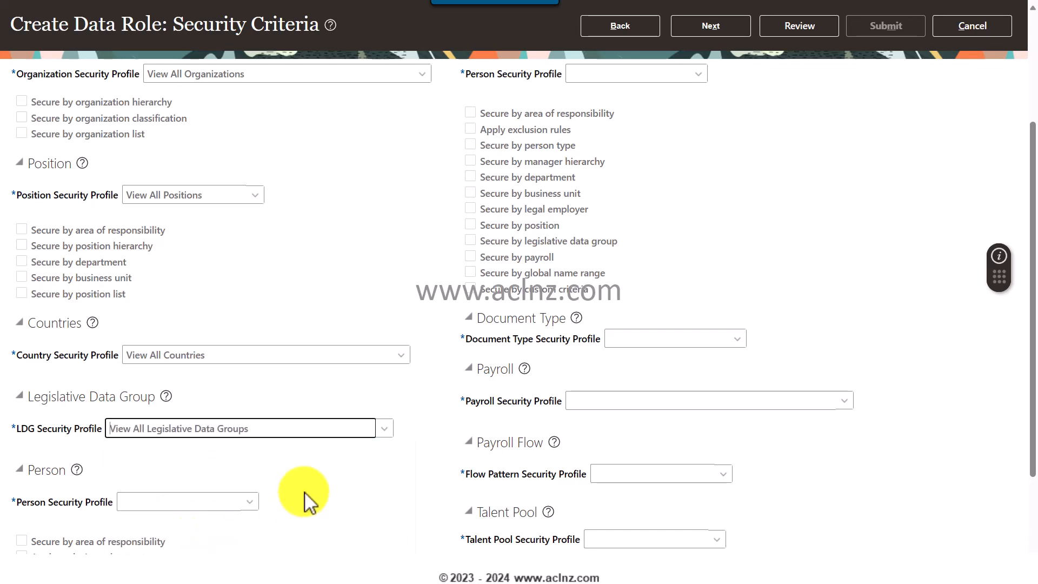
Search for "View" among the security profiles of the Person section and assign View All People
scroll(308, 492, down, 3)
click(248, 352)
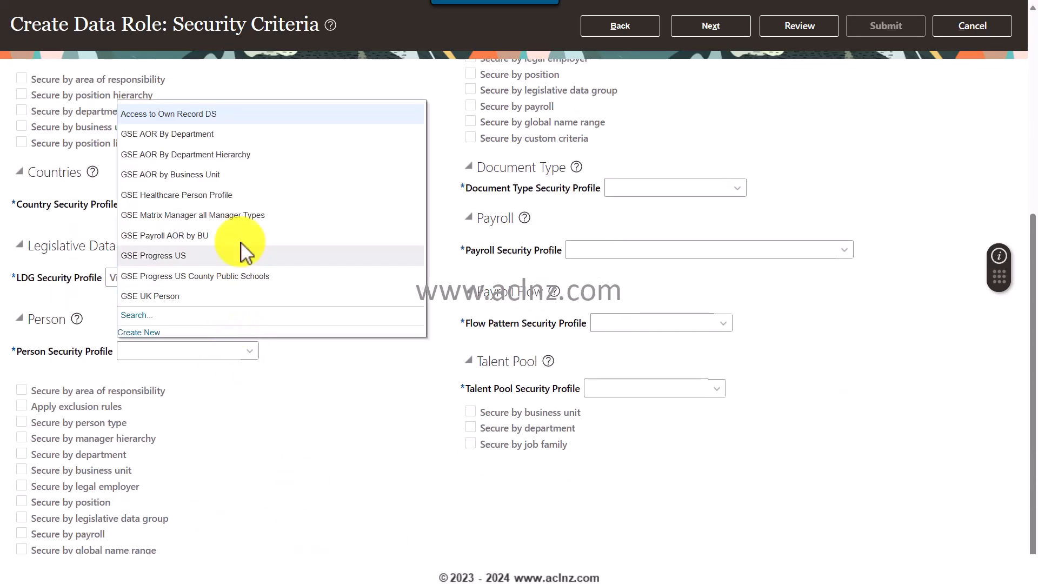
click(138, 316)
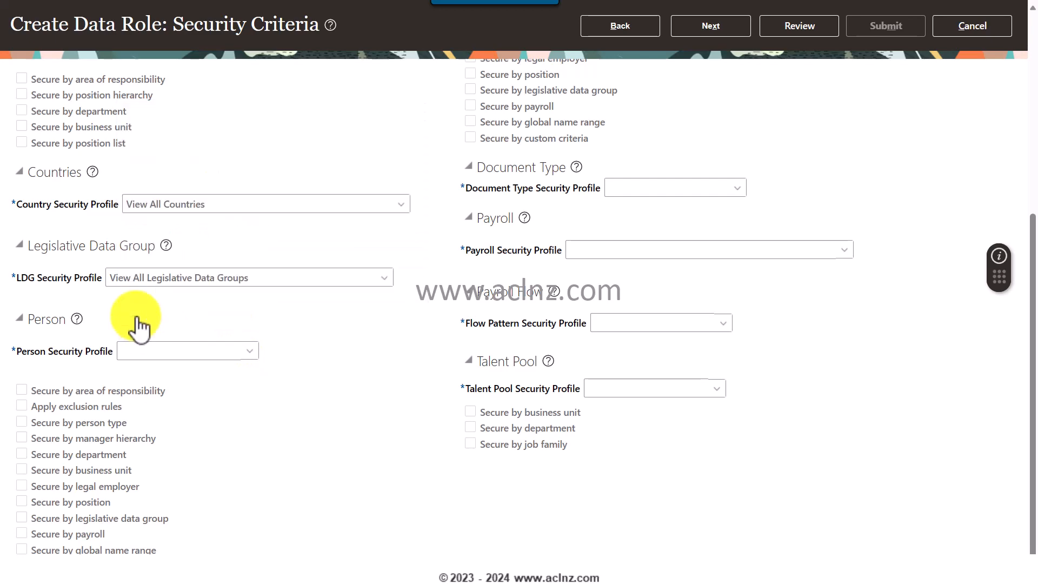
click(460, 279)
text(Vi)
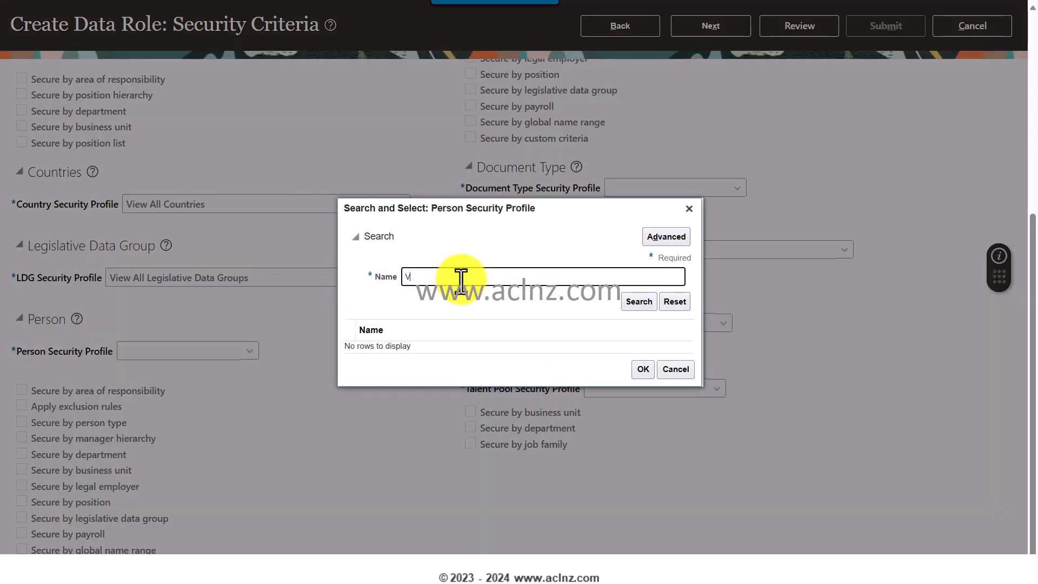
text(ew)
click(649, 301)
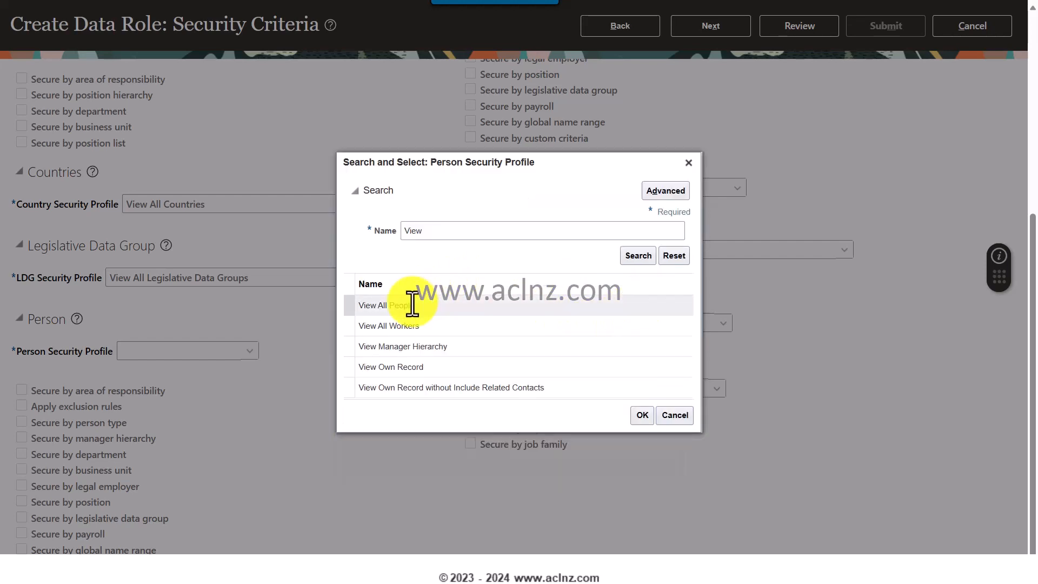
click(412, 305)
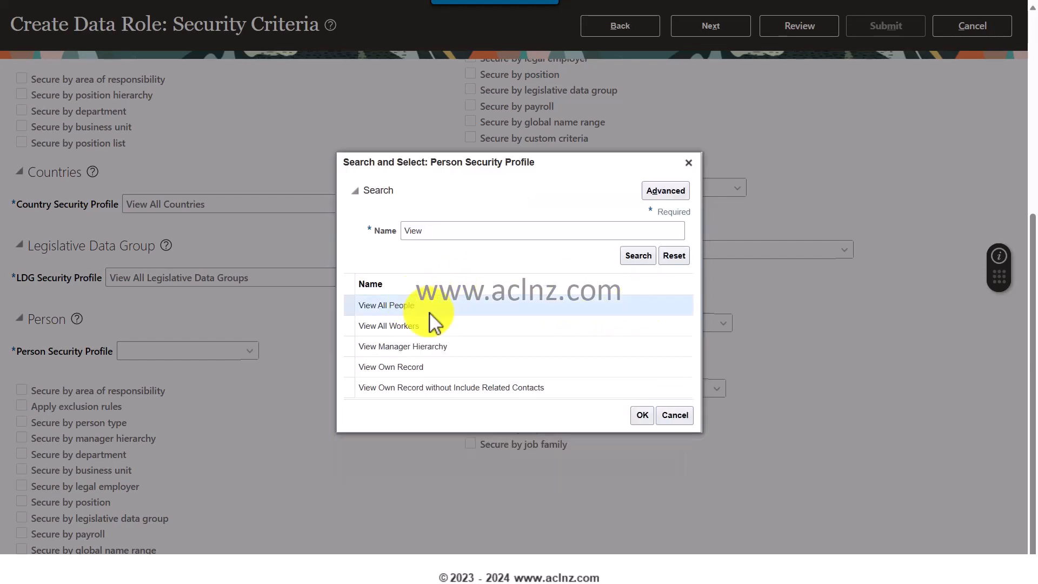
click(645, 416)
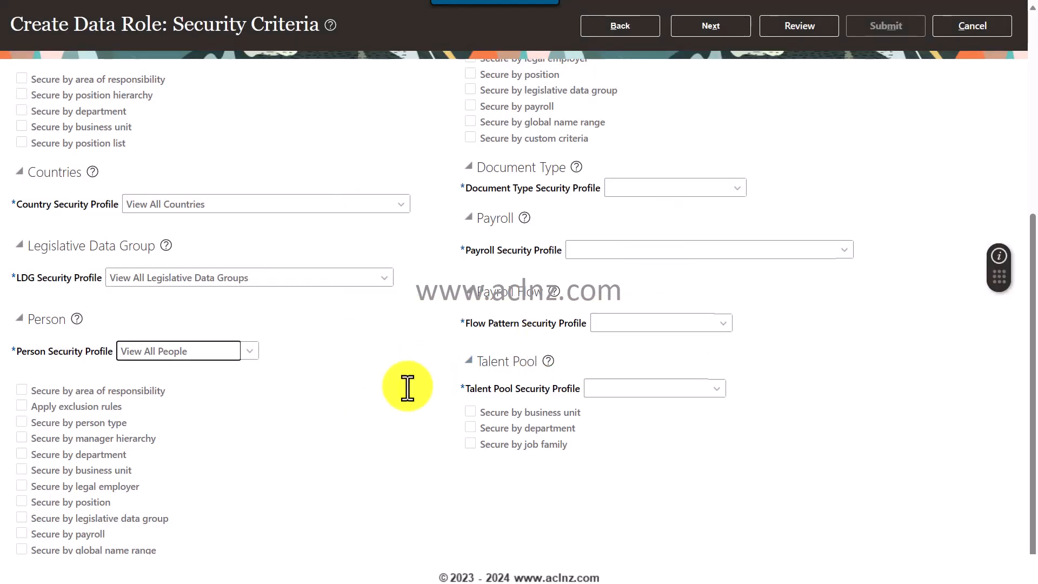
Assign View All People as the Public Person section's security profile, finding it with a search for "View"
scroll(785, 309, up, 6)
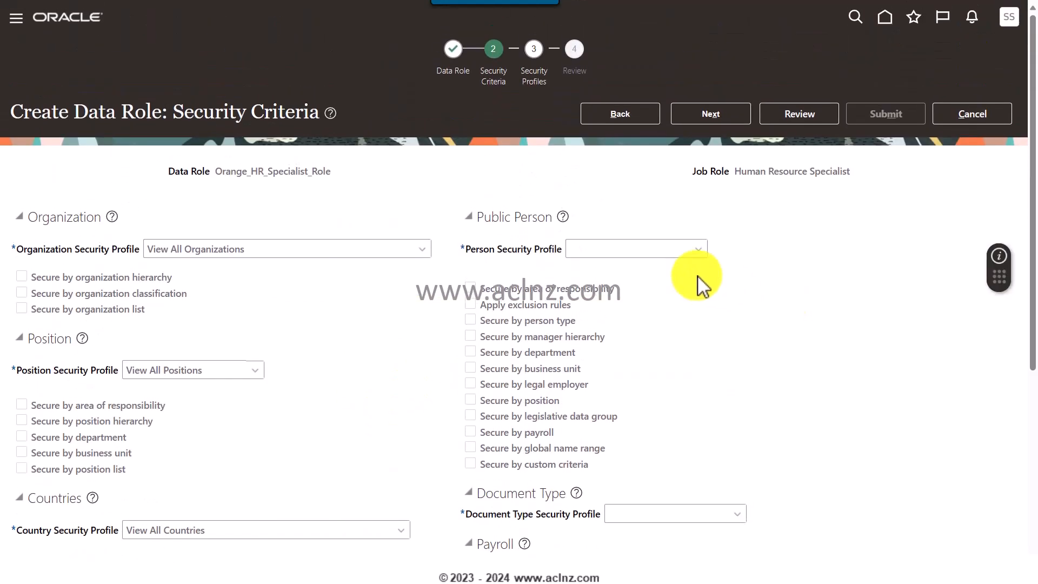
click(700, 251)
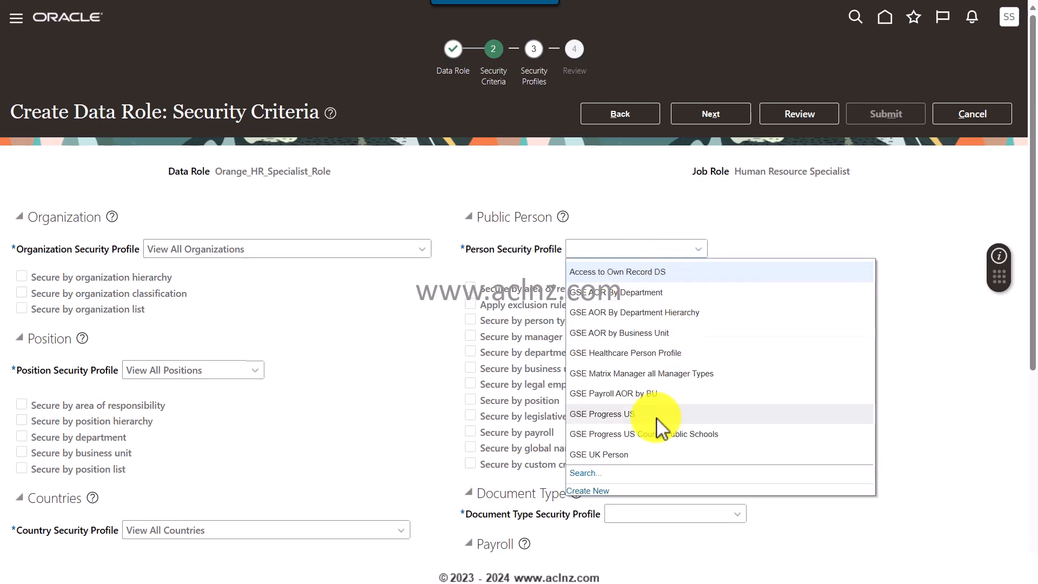
click(594, 474)
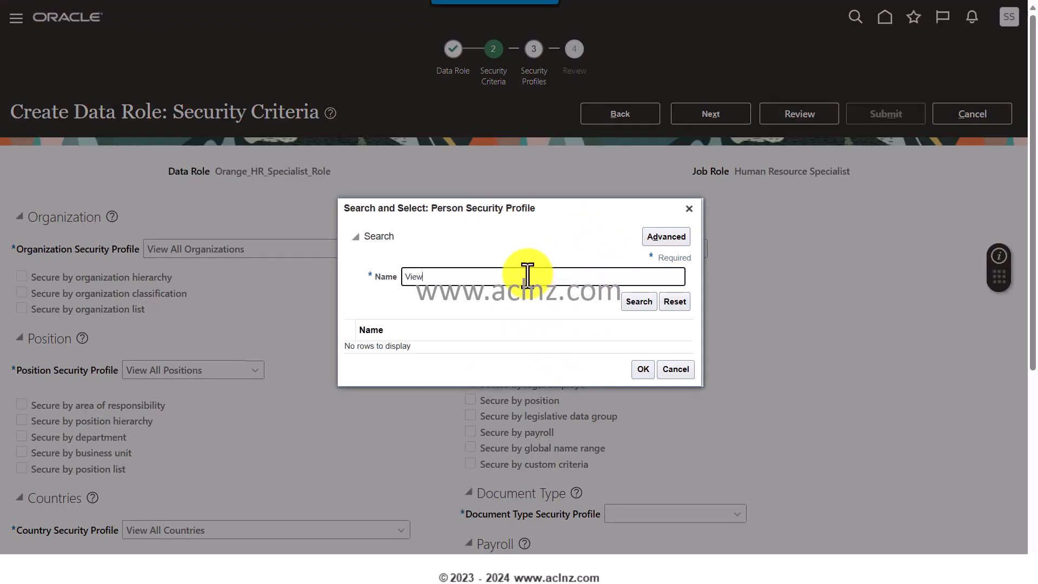
key(Return)
click(419, 306)
click(643, 419)
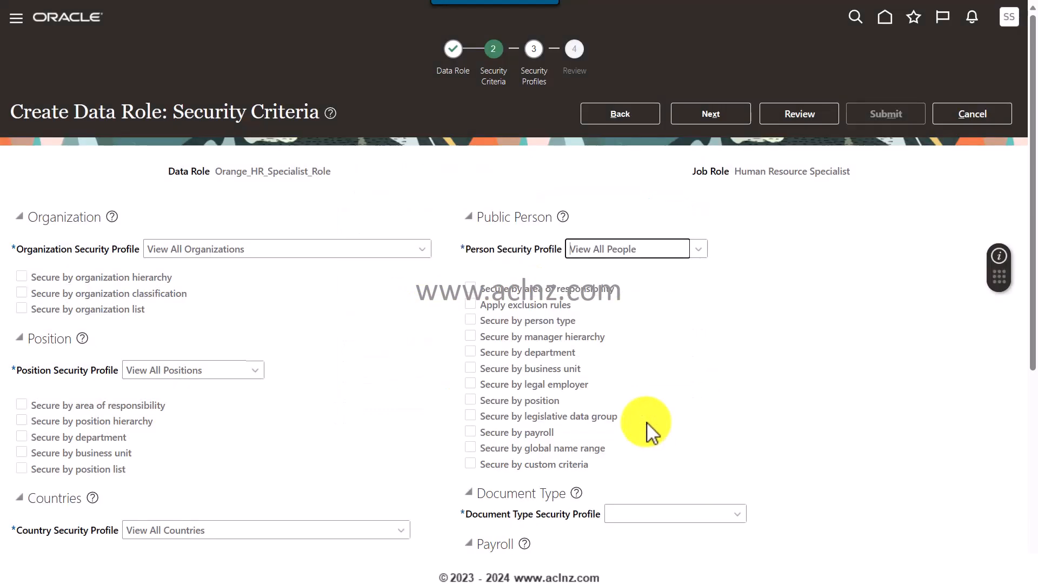
Set the document type security profile to View All Document Types and the payroll security profile to View All Payrolls
scroll(763, 335, down, 3)
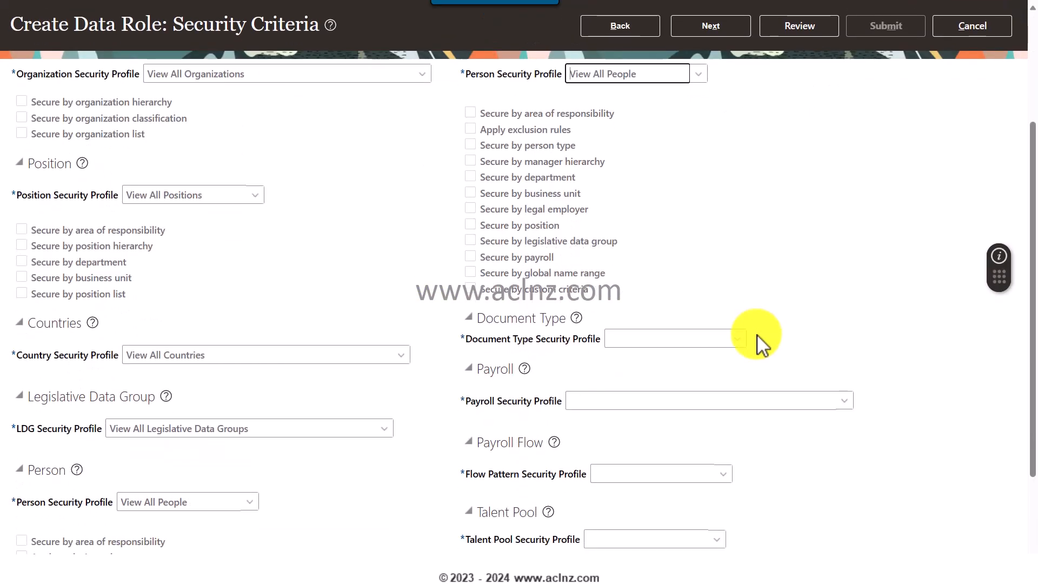
click(739, 339)
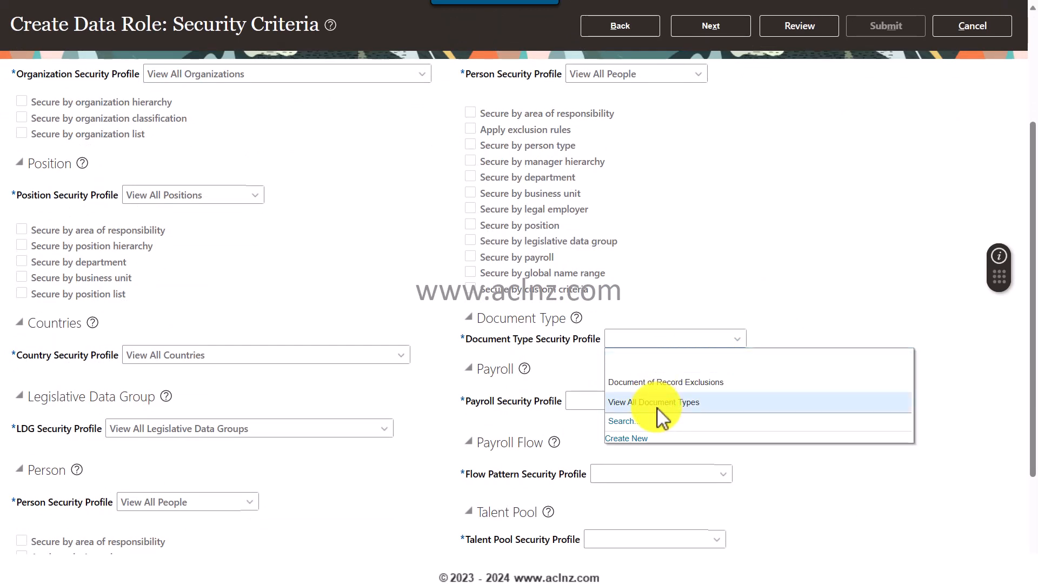
click(657, 403)
scroll(814, 365, down, 2)
scroll(814, 365, down, 1)
click(846, 249)
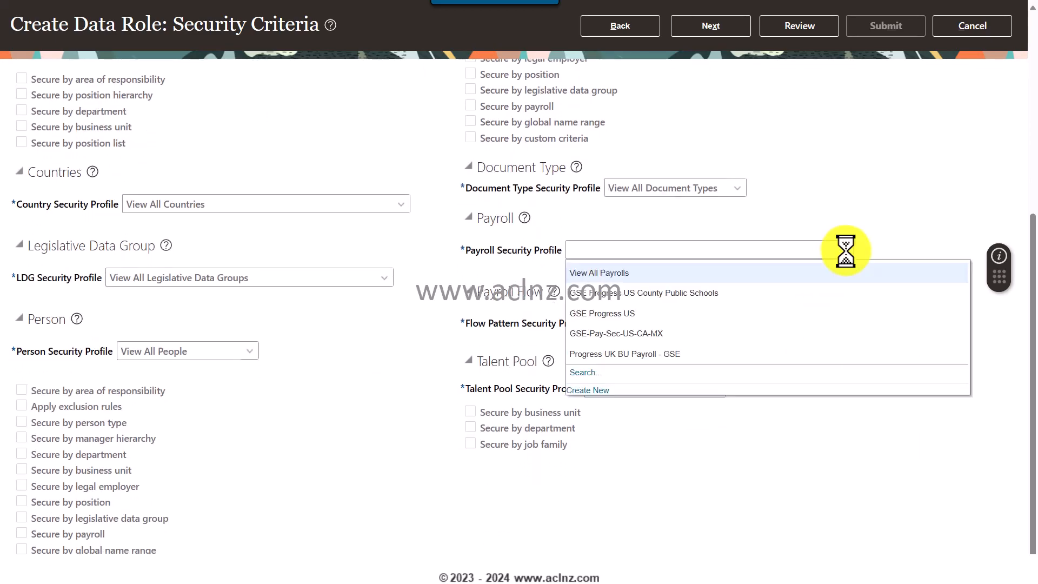
click(628, 274)
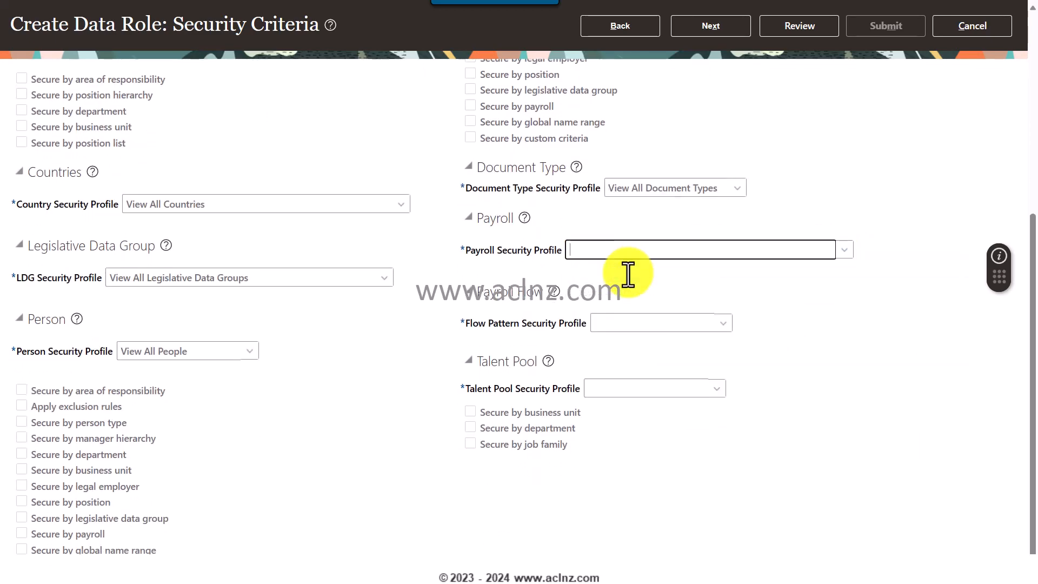
Set the flow pattern security profile to View All Flows and the talent pool security profile to View All Talent Pools
click(724, 324)
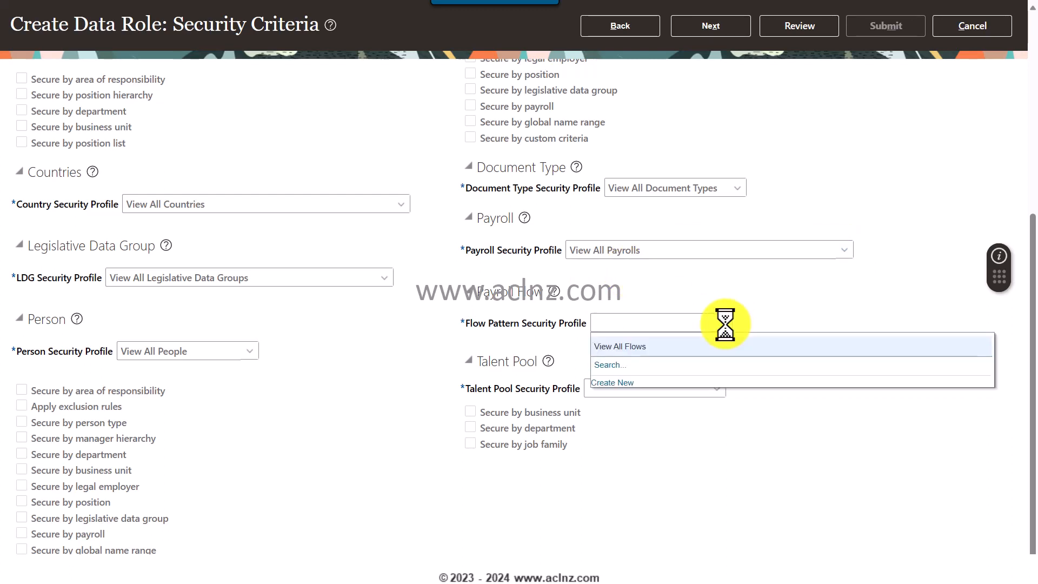
click(660, 352)
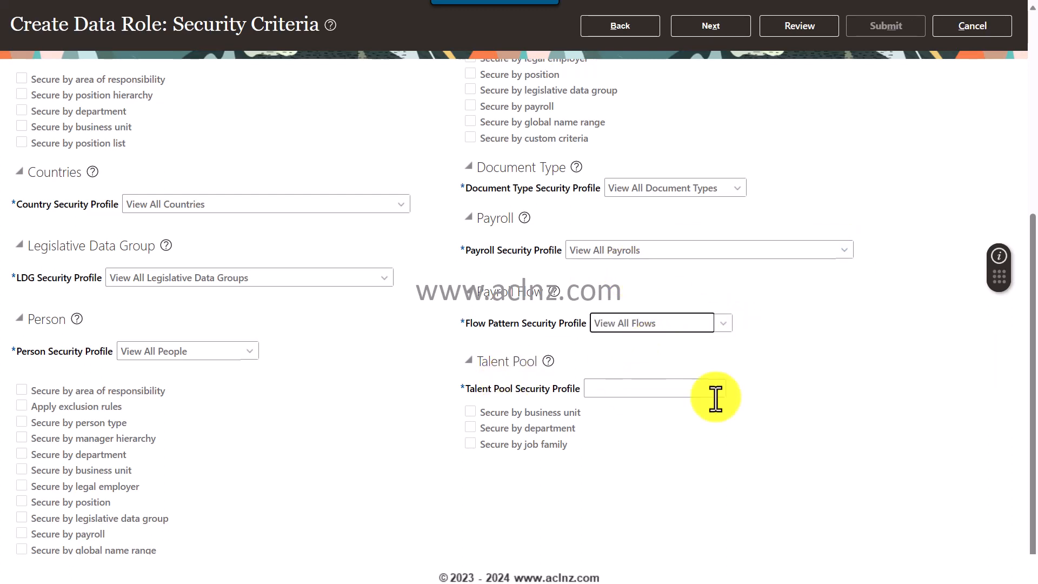
click(717, 389)
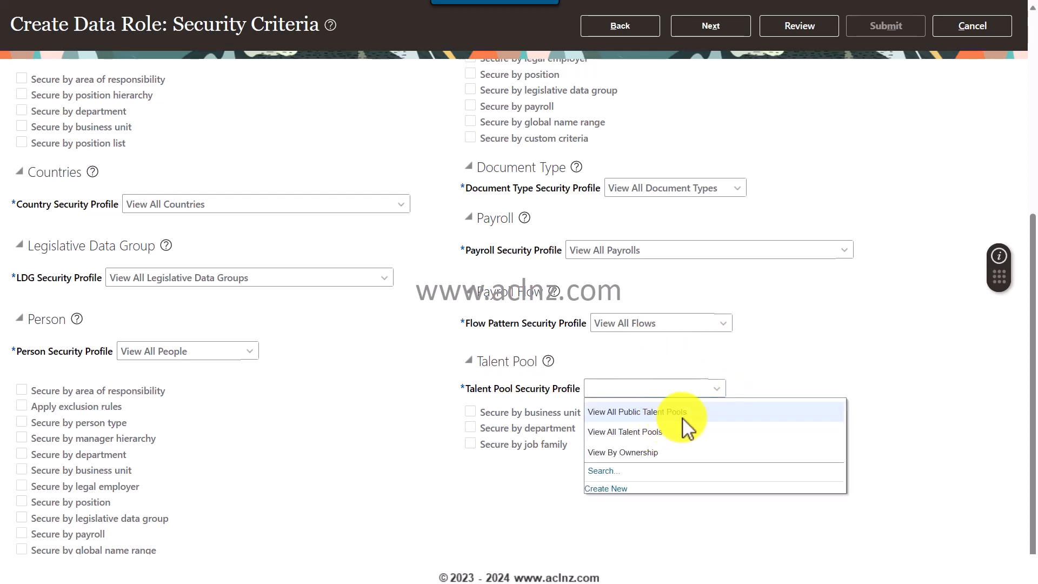
click(673, 432)
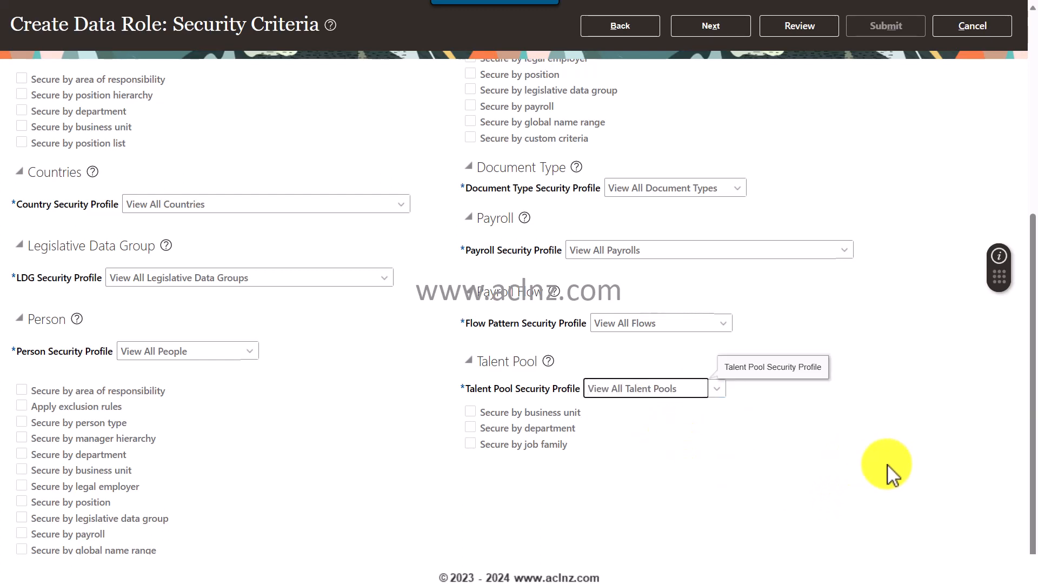
Continue from the security criteria to the organization security profile, review its details, and proceed to the position security profile
scroll(892, 475, up, 5)
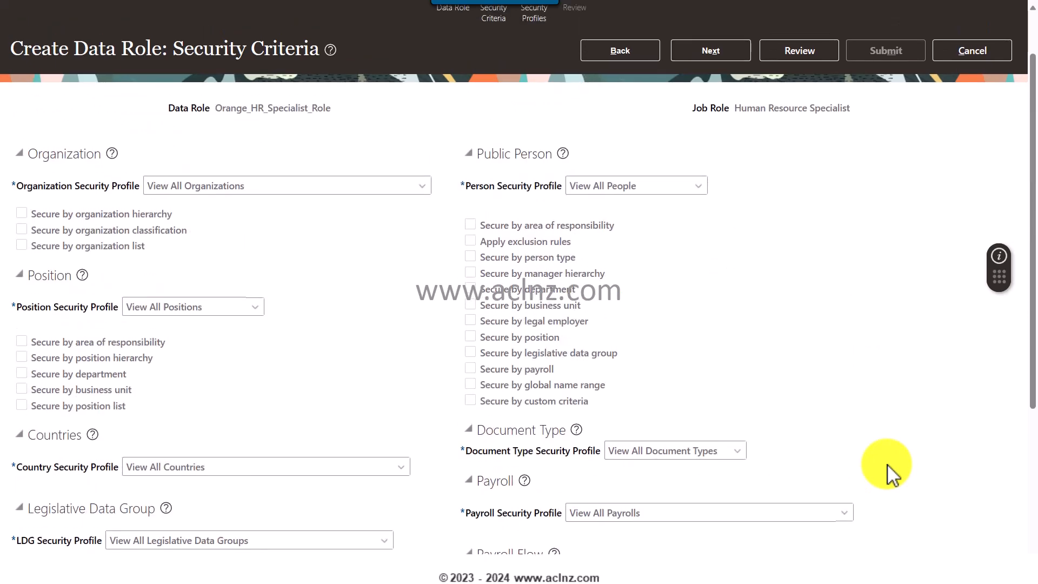
scroll(892, 475, up, 2)
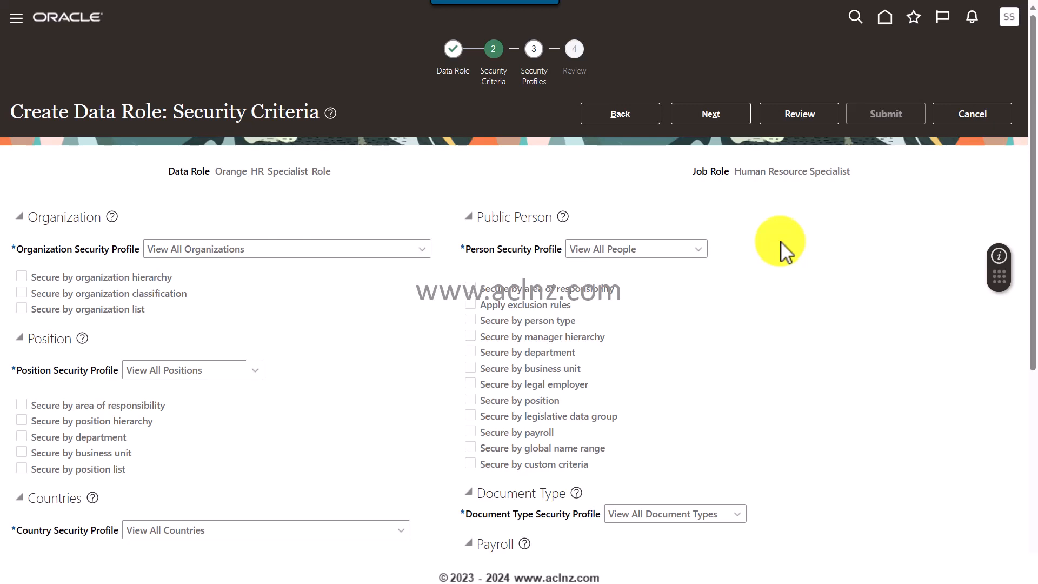
click(710, 113)
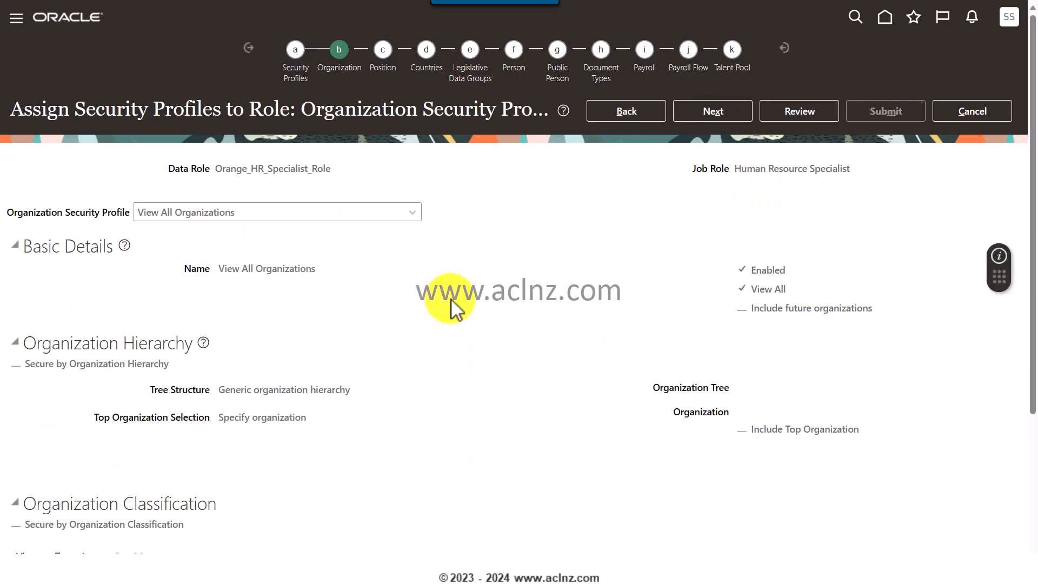
scroll(455, 311, down, 4)
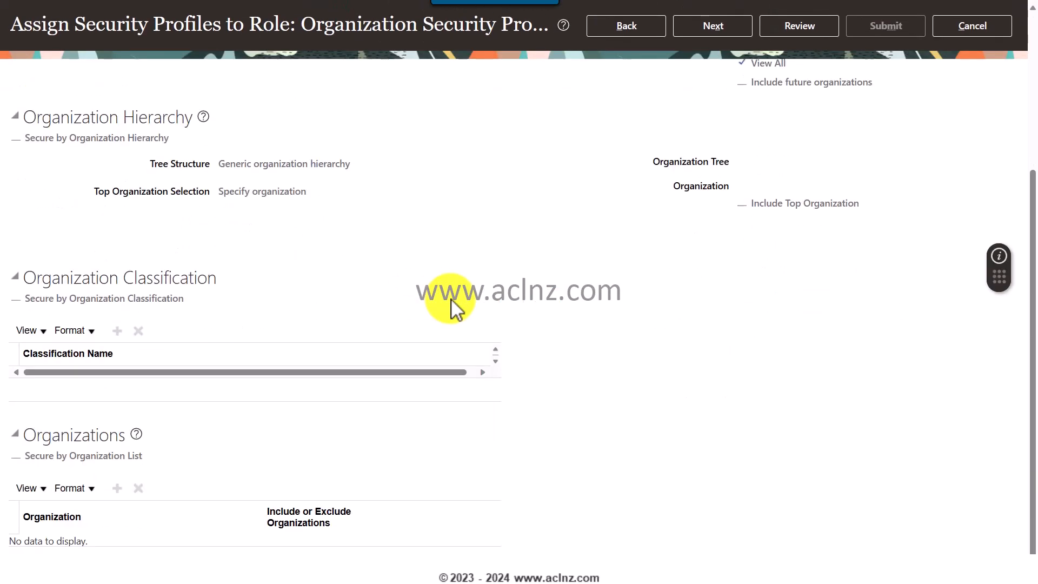
scroll(571, 304, up, 4)
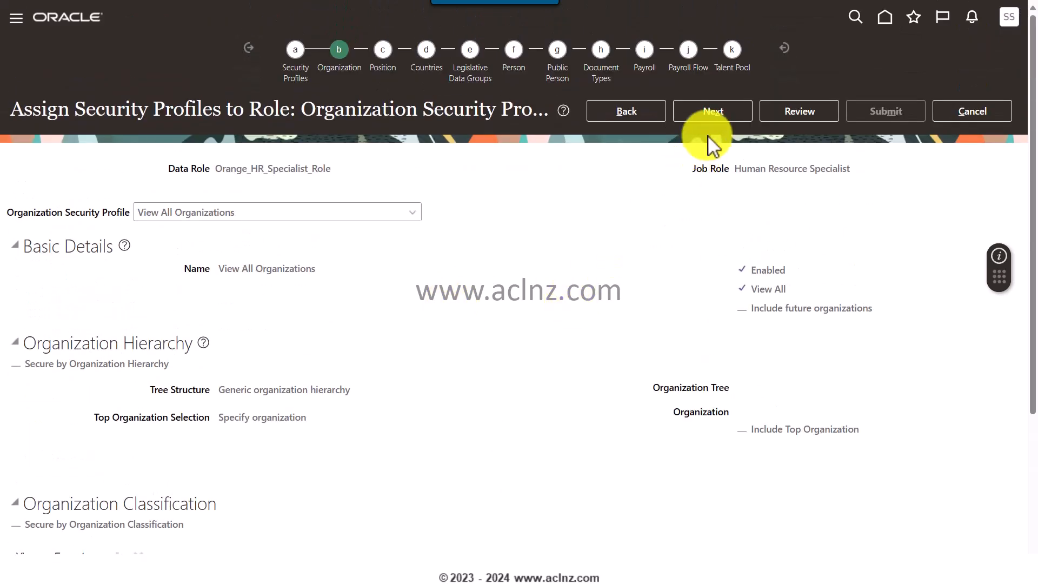
click(718, 111)
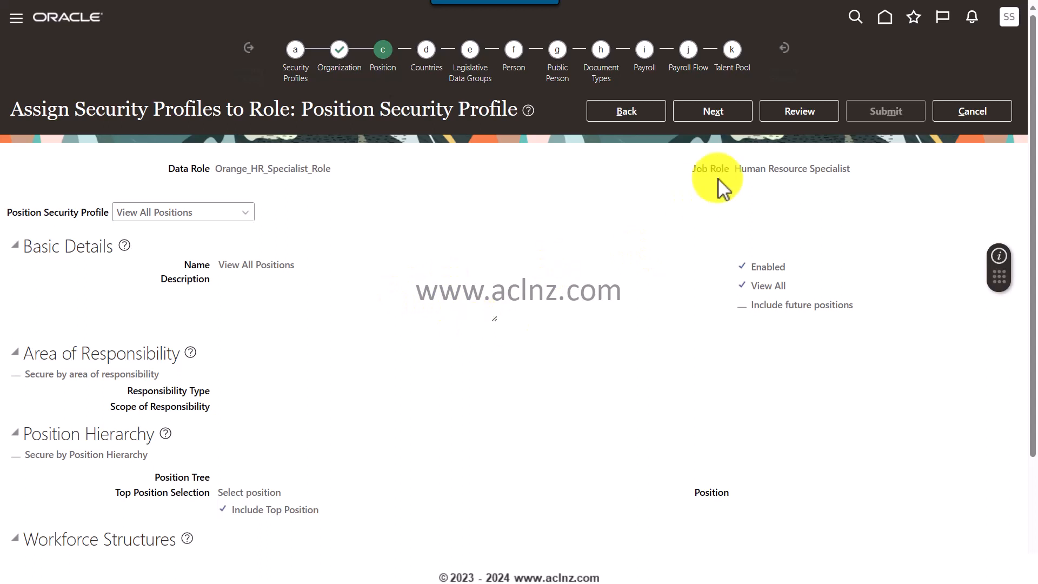
Advance through the position, country, legislative data group, person, public person and document type profiles to the payroll security profile
click(733, 114)
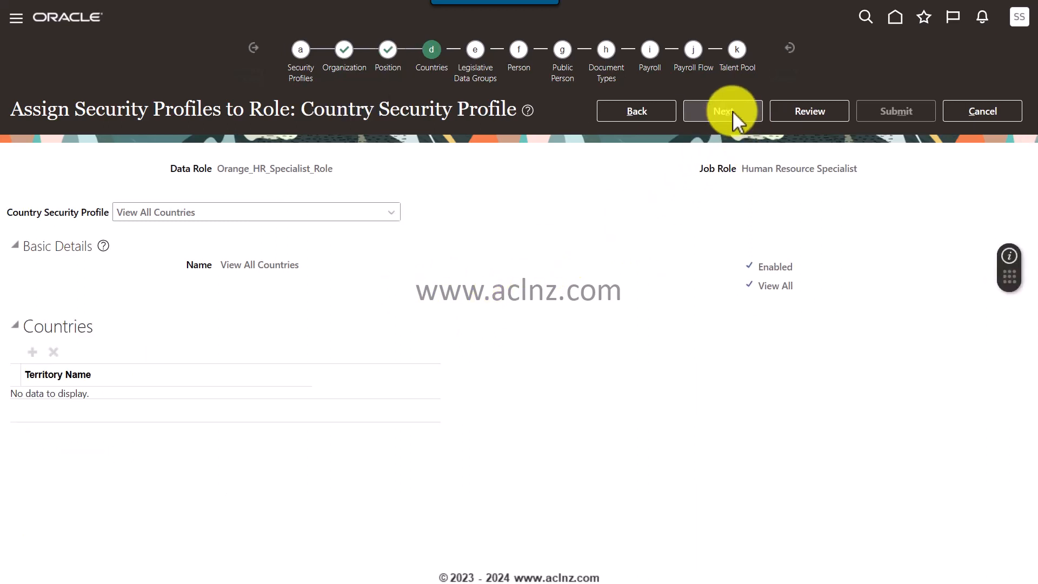
click(732, 112)
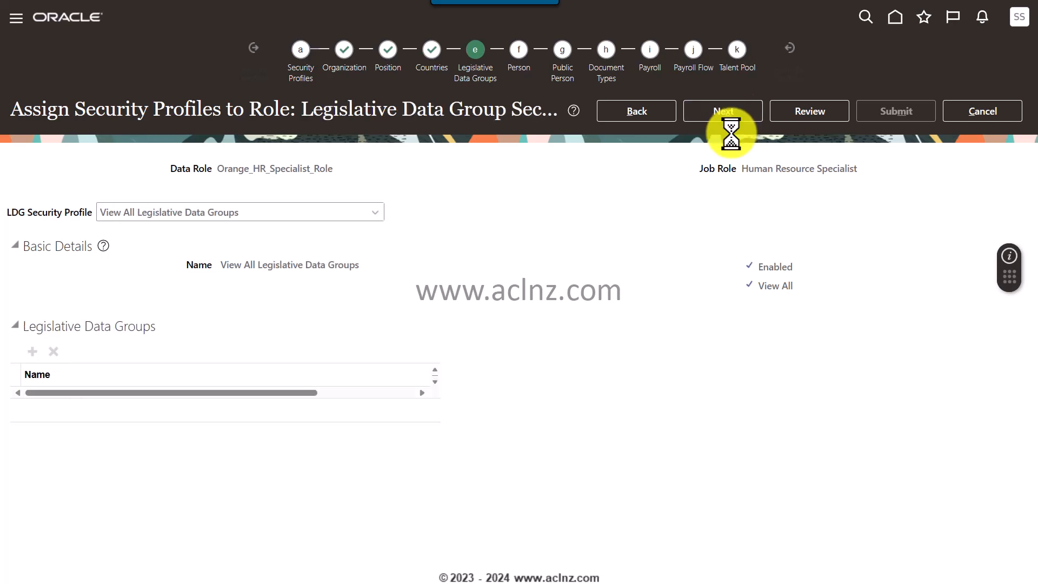
click(741, 115)
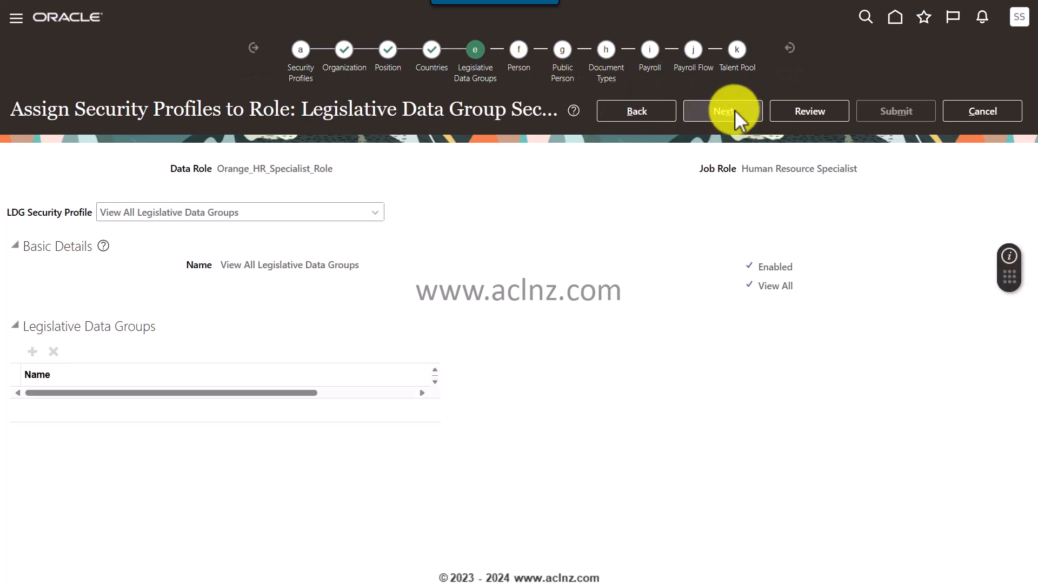
click(734, 110)
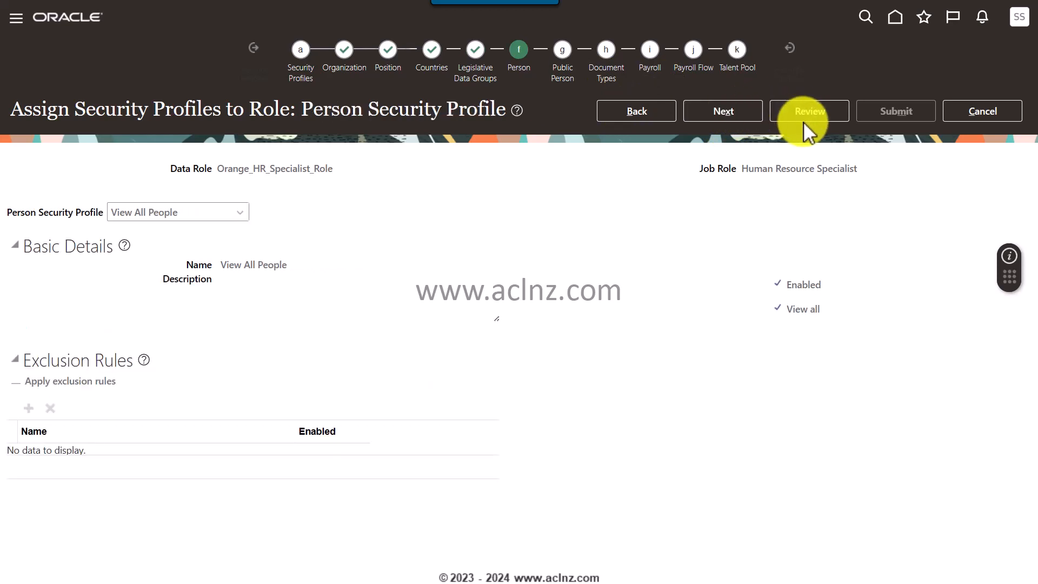
click(736, 110)
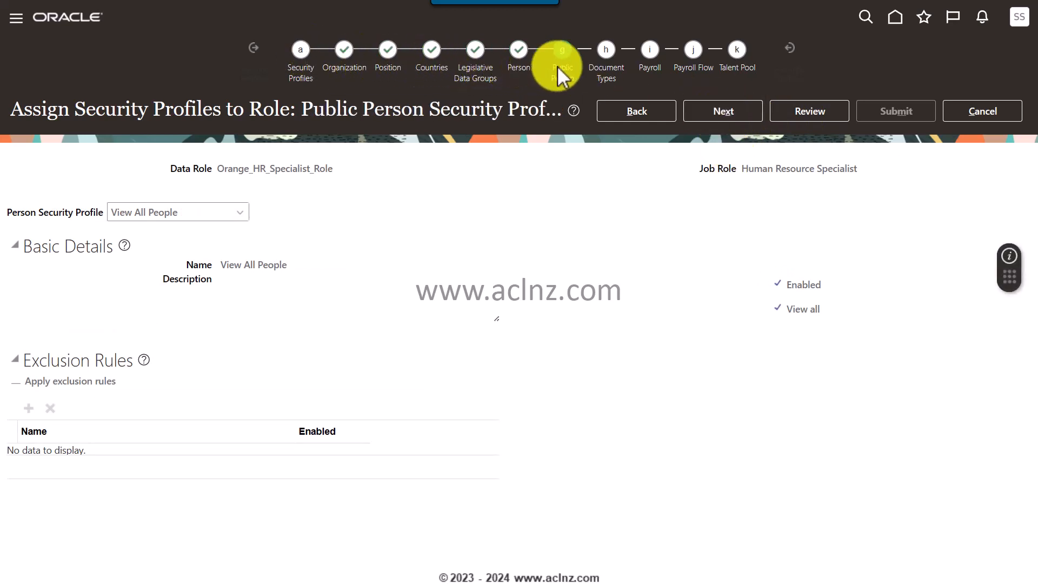
click(723, 120)
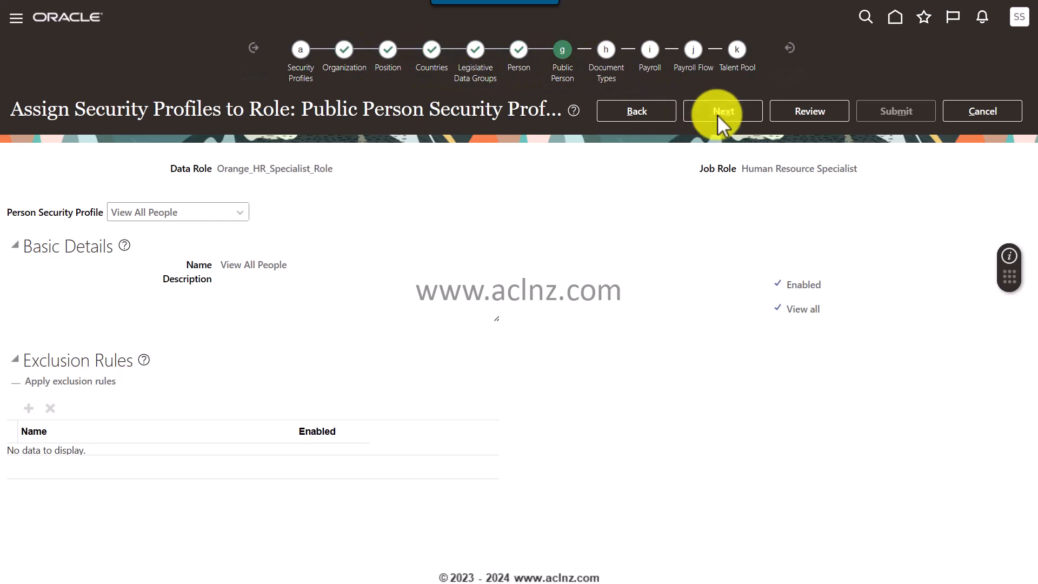
click(731, 109)
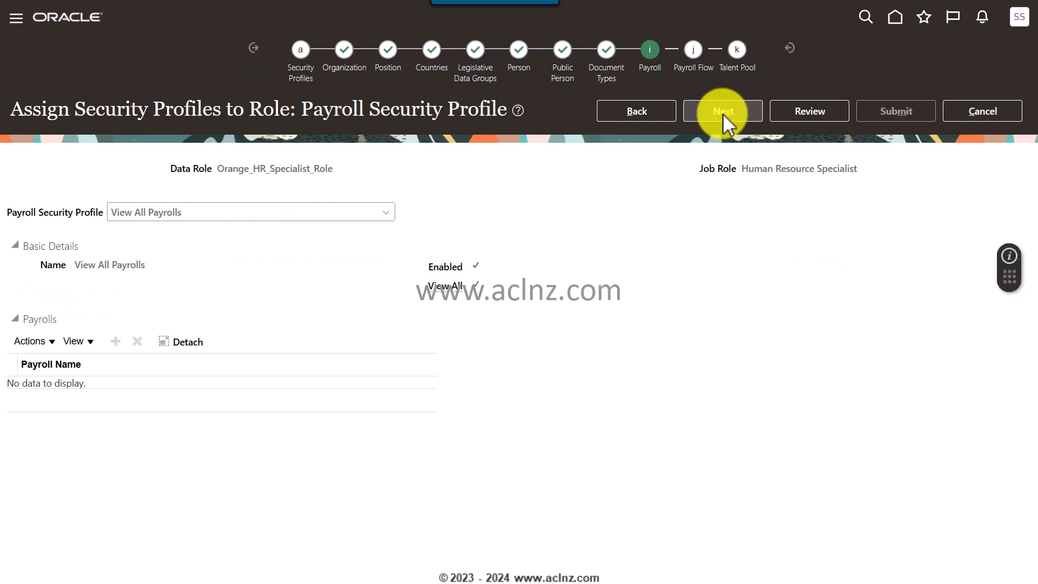
Advance through the payroll, payroll flow and talent pool security profiles to the data role review
click(722, 113)
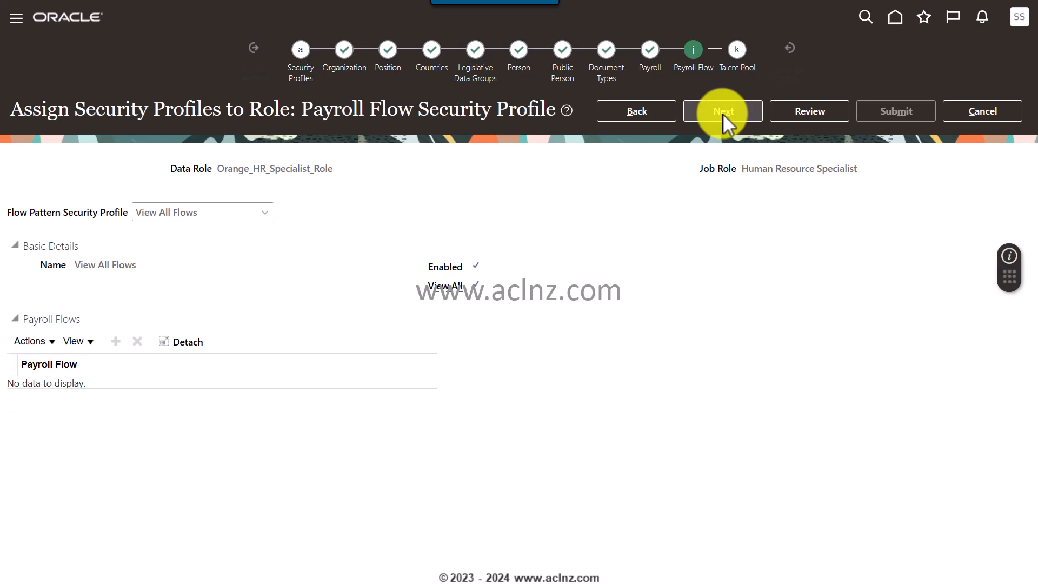
click(722, 113)
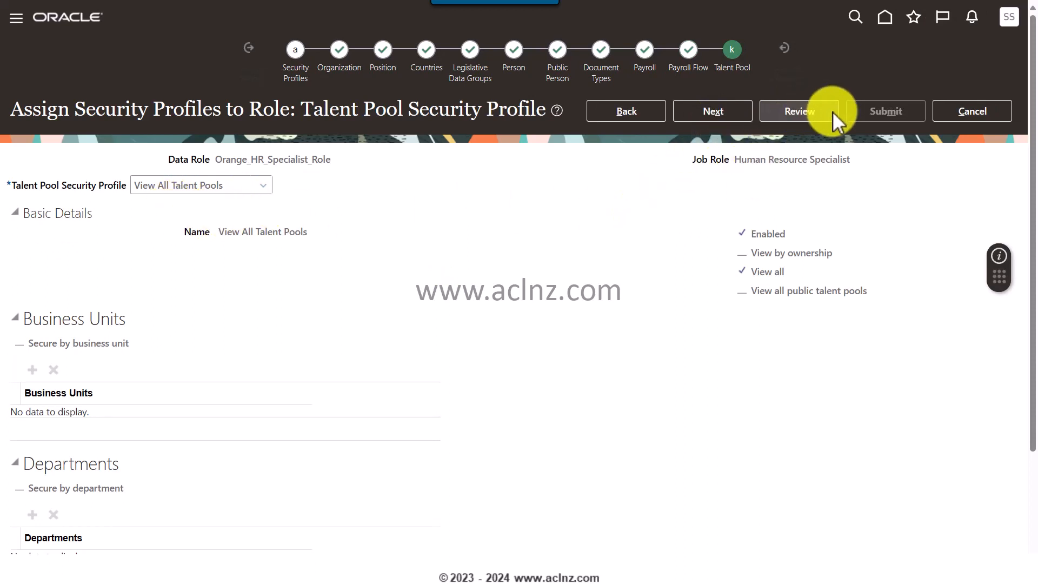
click(708, 114)
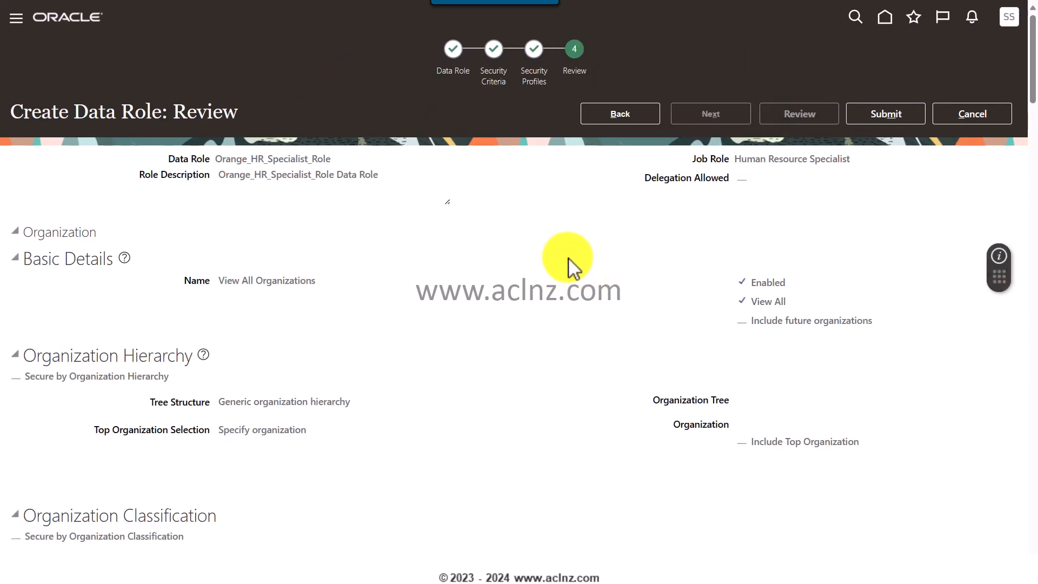
Review the Orange_HR_Specialist_Role data role's assigned security profiles and submit the role
scroll(570, 264, down, 3)
scroll(570, 264, down, 3)
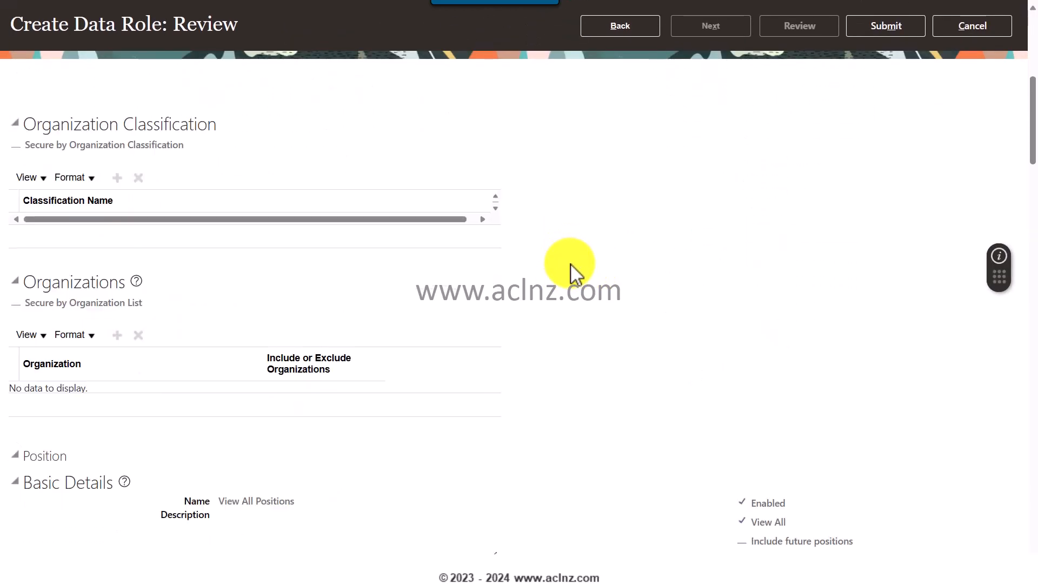
scroll(570, 264, down, 5)
scroll(572, 264, up, 10)
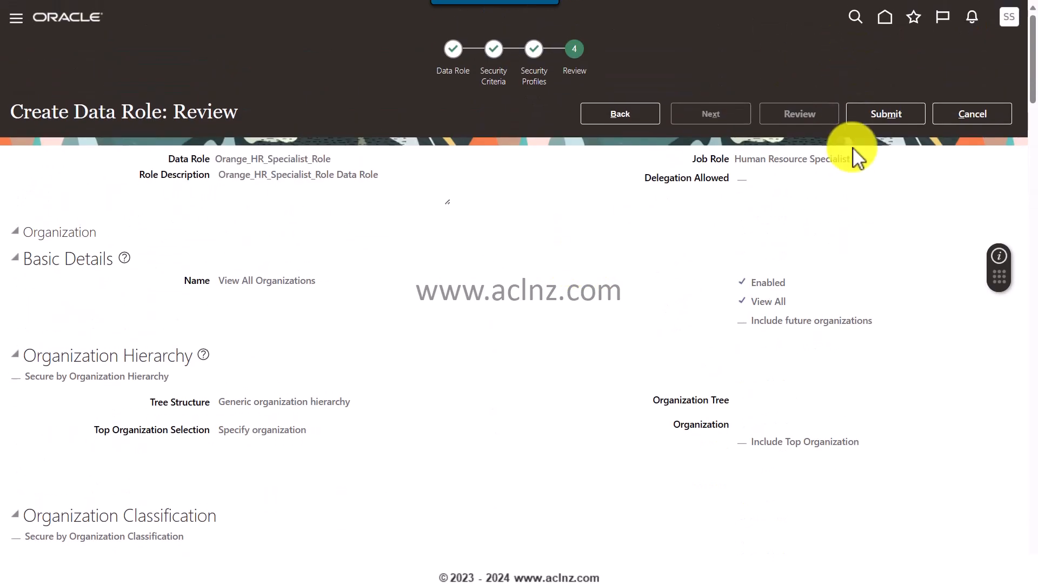
click(873, 113)
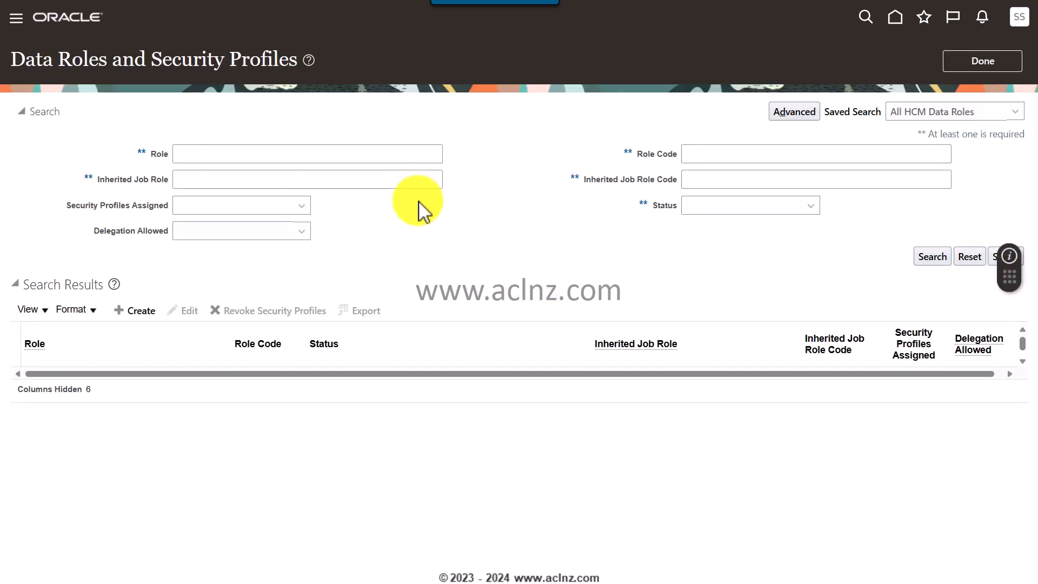
Search the data roles for role names starting with Orange
click(310, 153)
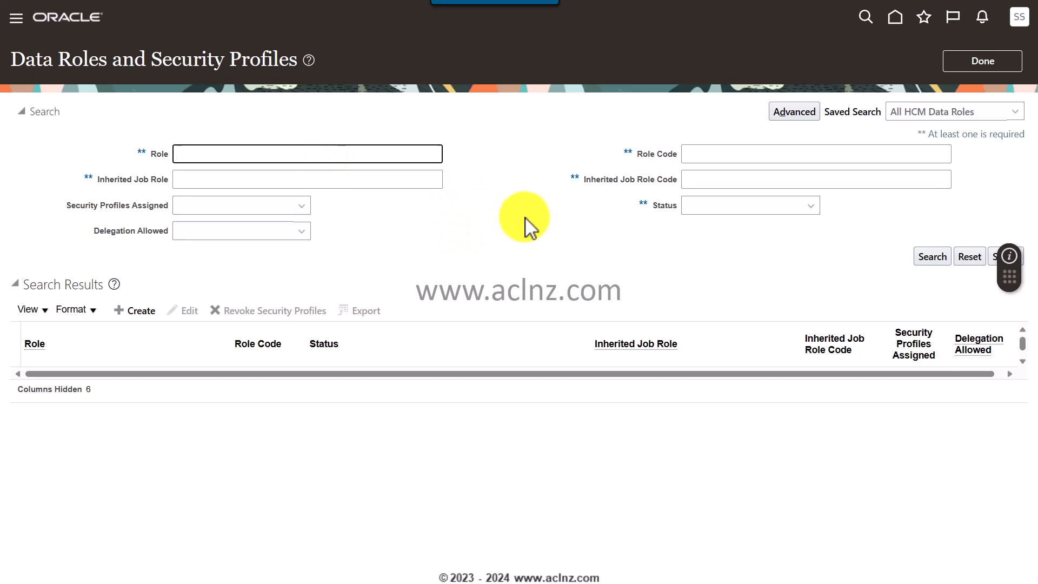
text(Orange)
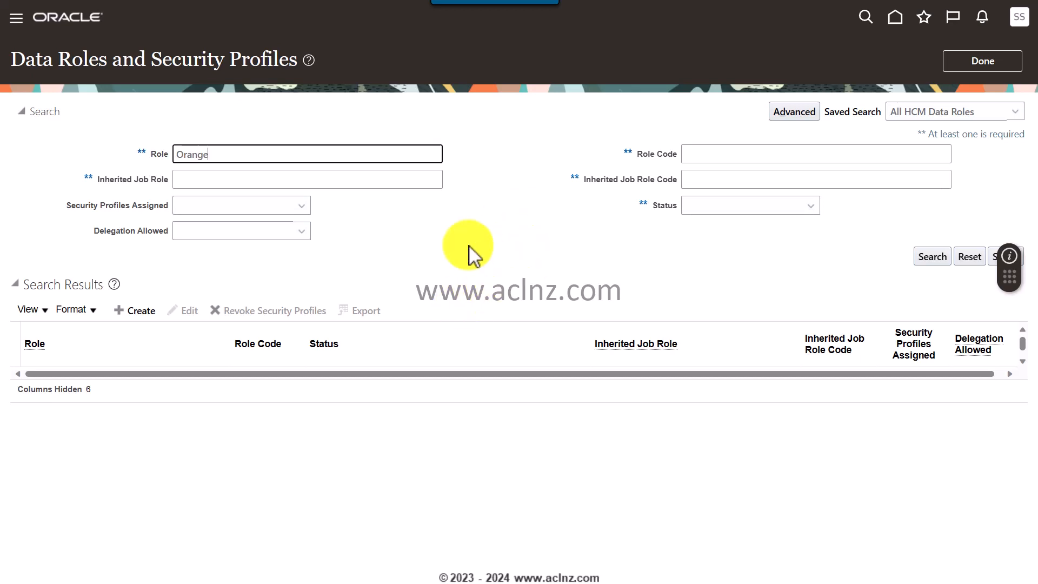
click(929, 257)
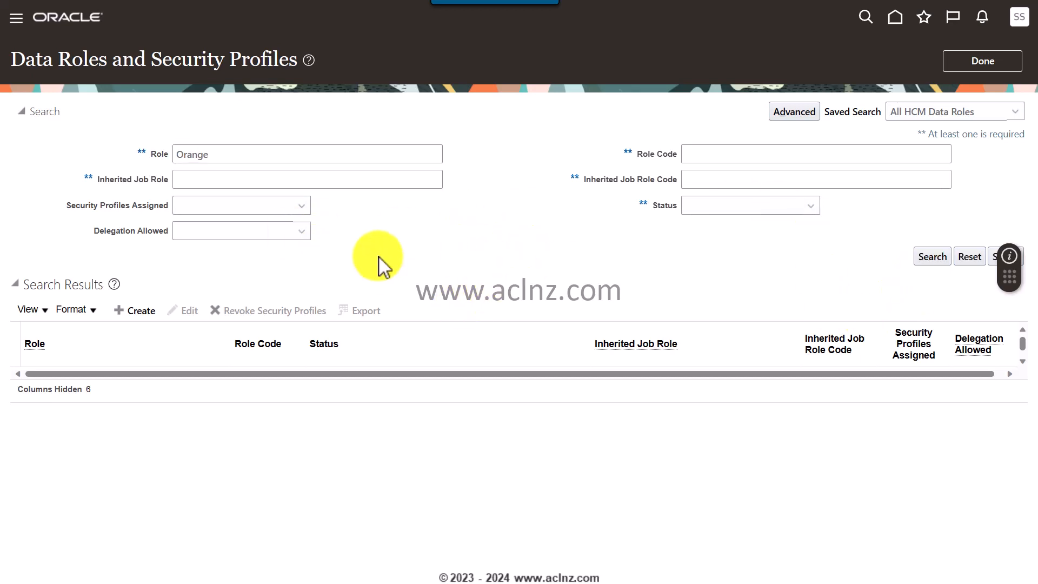